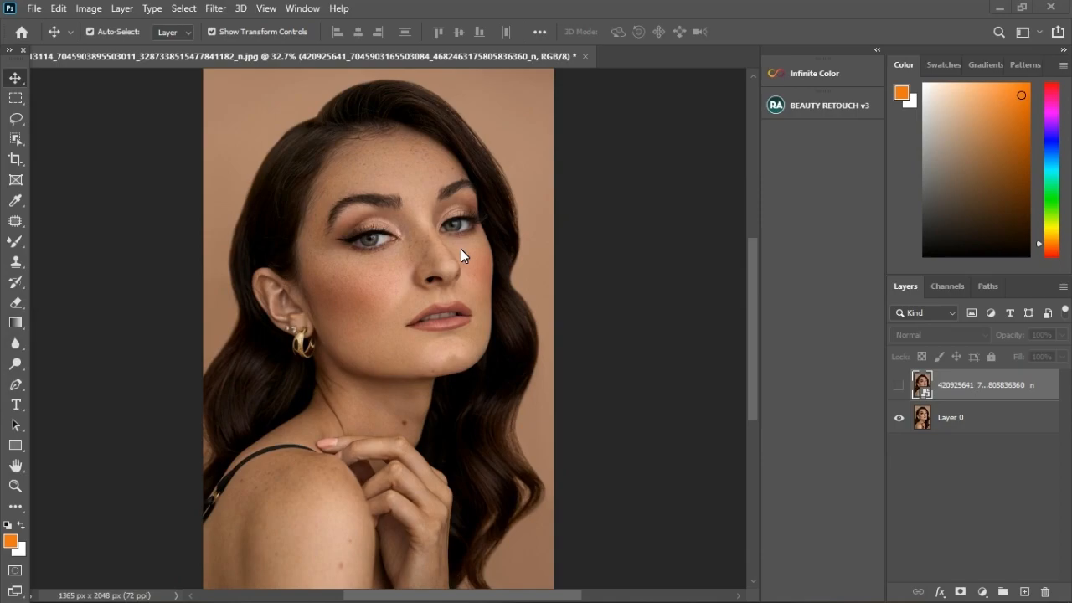
Toggle the visibility of the upper portrait layer to compare it with Layer 0
scroll(460, 249, "down", 1)
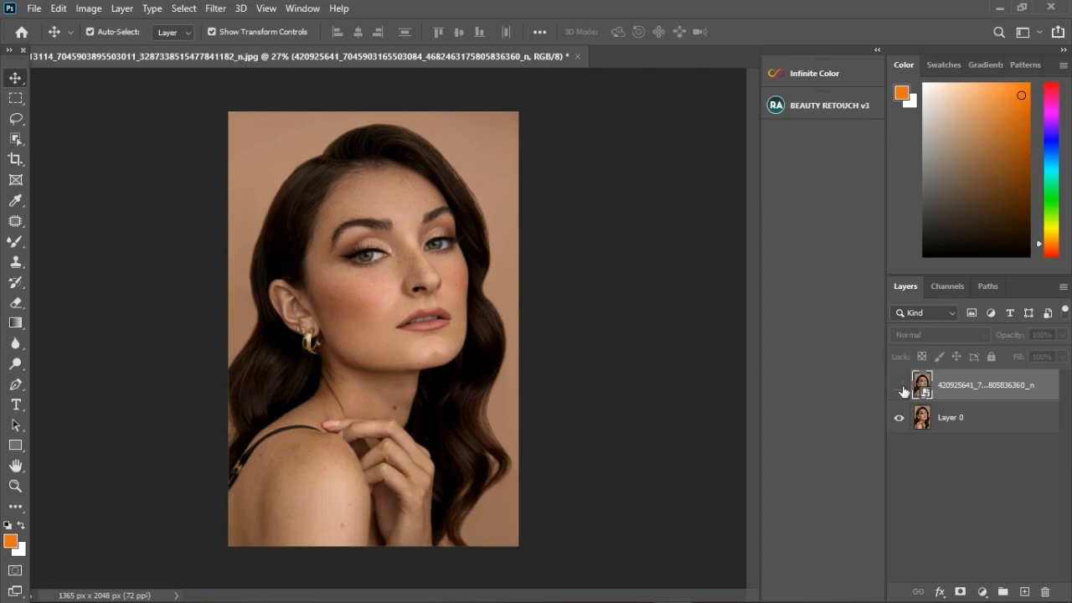
scroll(394, 245, "up", 1)
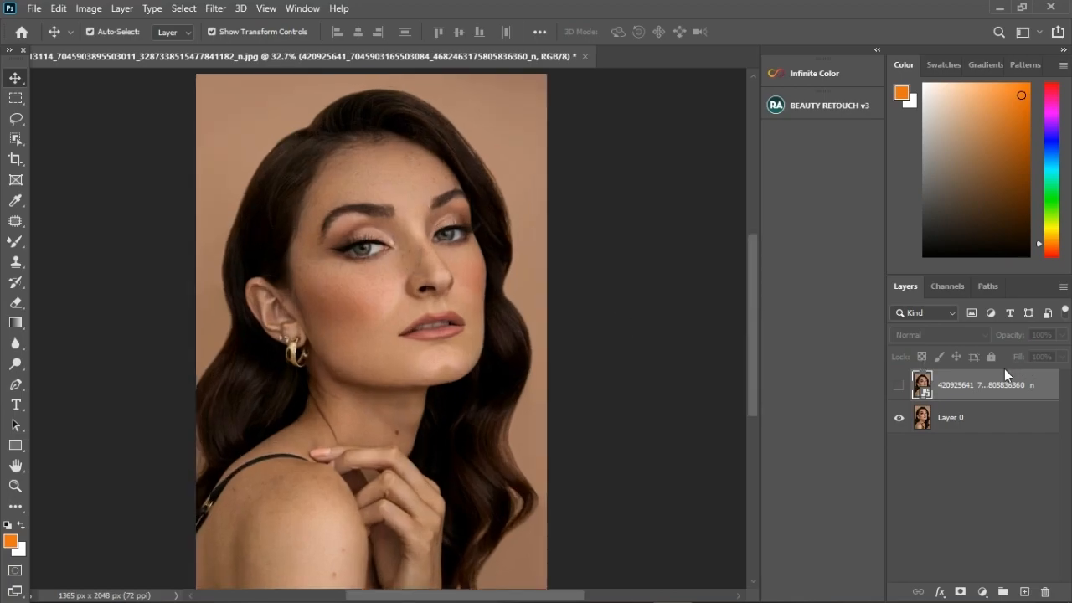
left_click(899, 386)
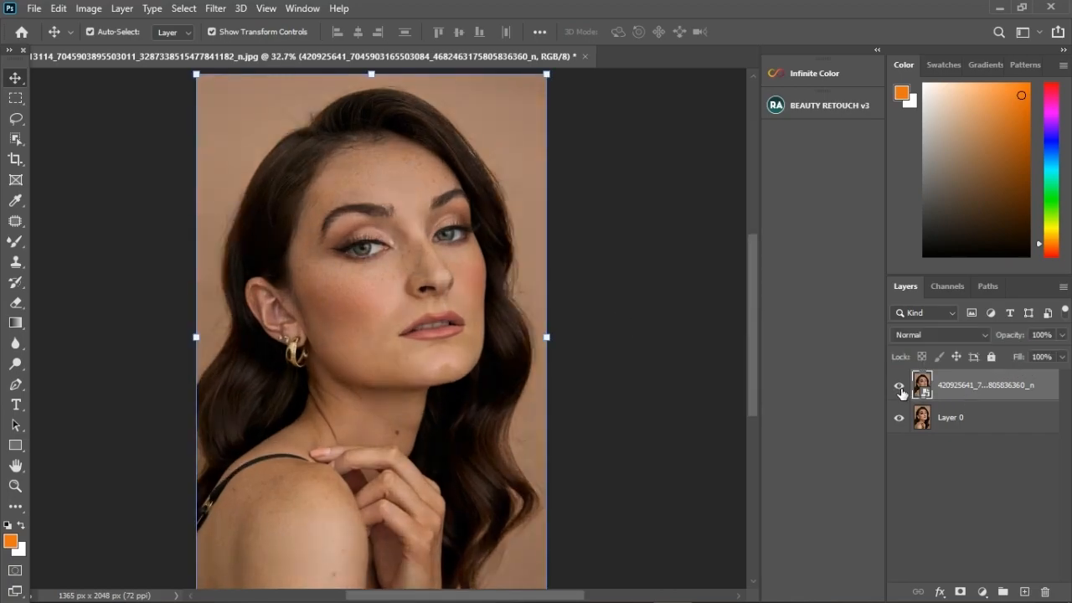
left_click(899, 387)
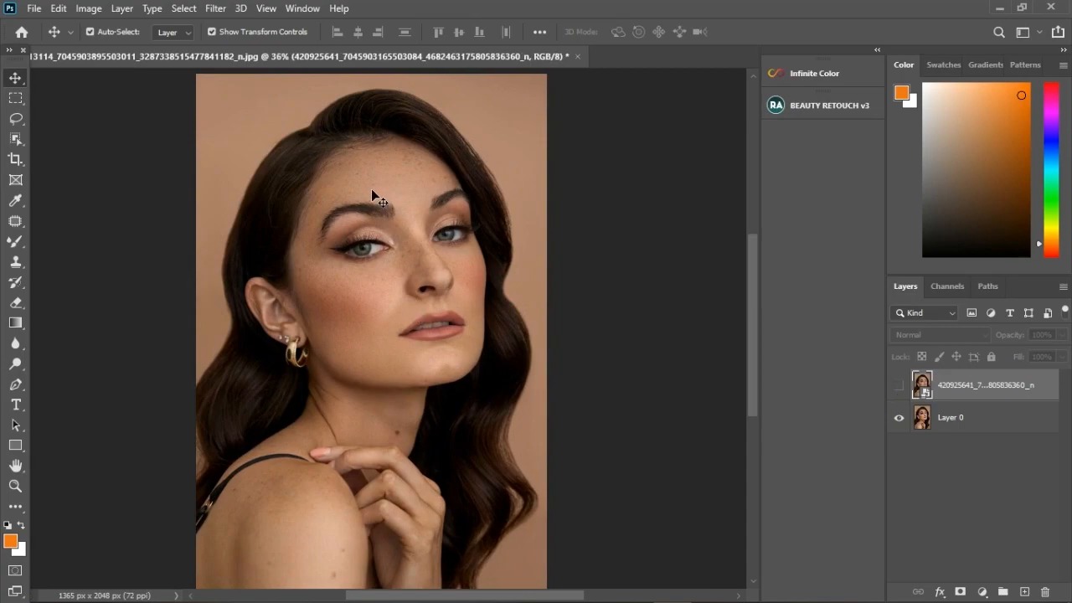
Delete the hidden upper portrait layer and duplicate Layer 0
scroll(371, 189, "up", 3)
scroll(415, 166, "up", 2)
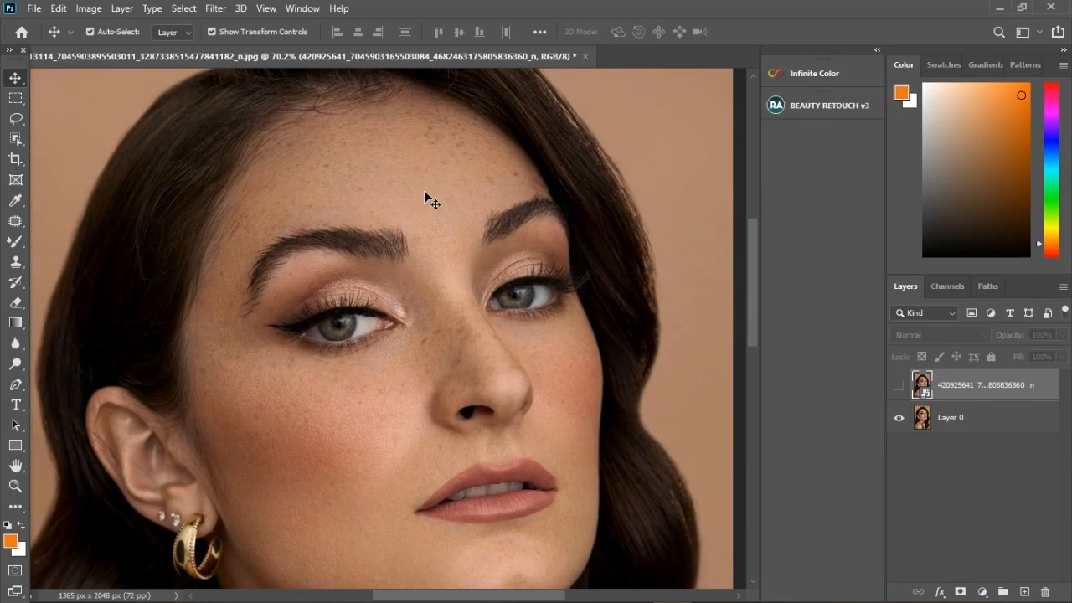
scroll(414, 219, "down", 2)
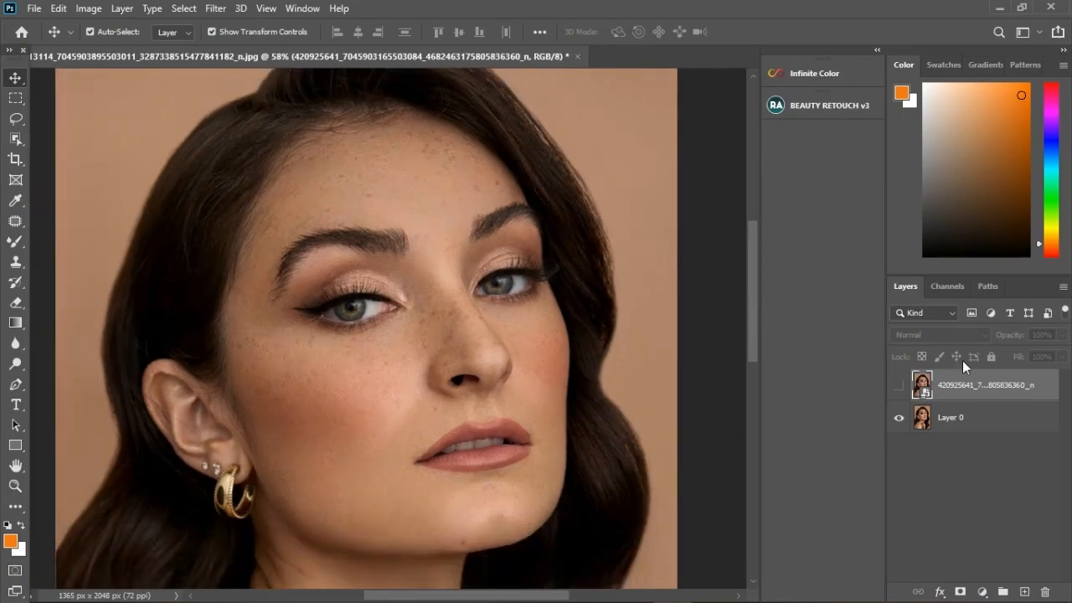
key("Delete")
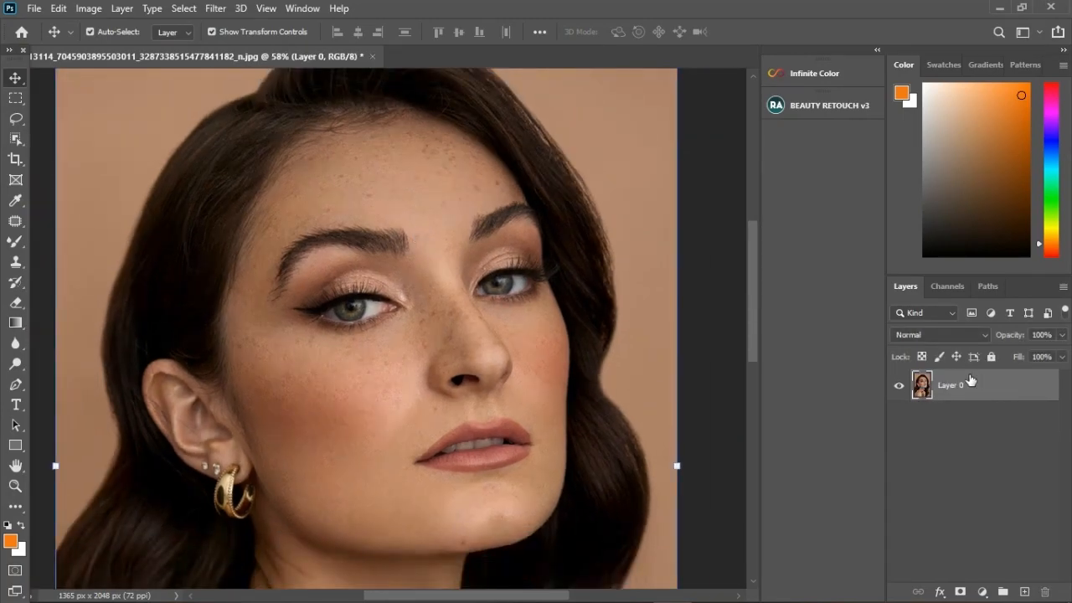
key("ctrl+j")
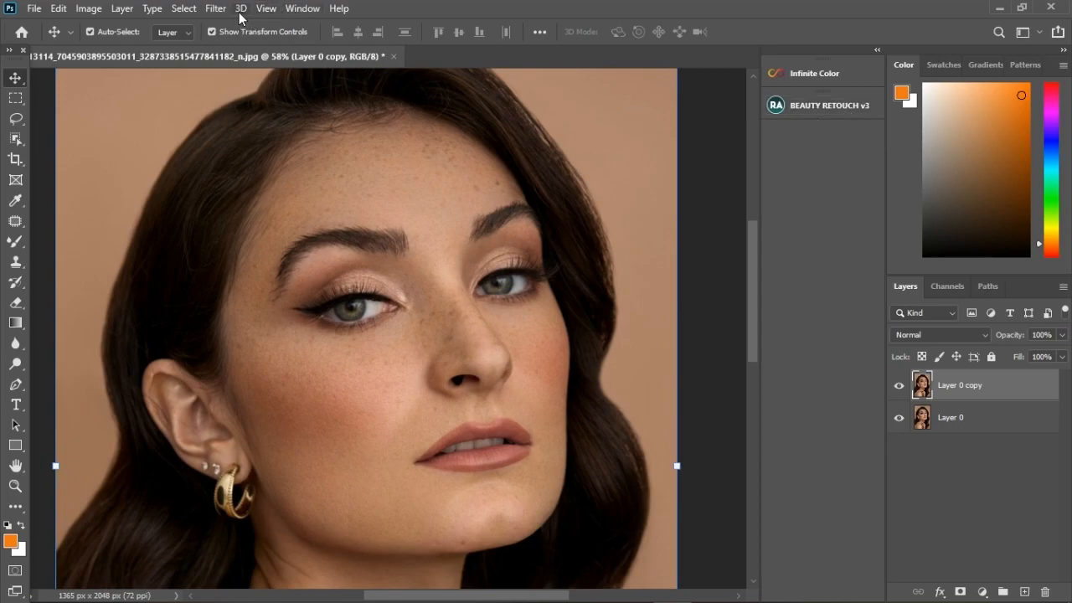
Review the available actions in the MEET Retouch Dodge and Burn set, including Dodge and Burn General, without running any
left_click(300, 9)
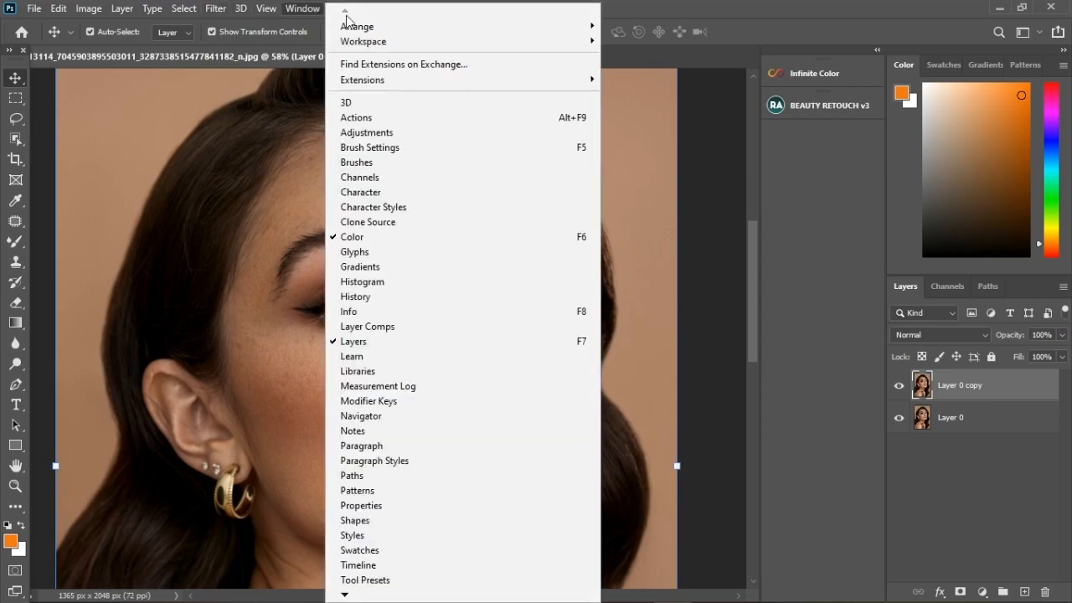
left_click(384, 118)
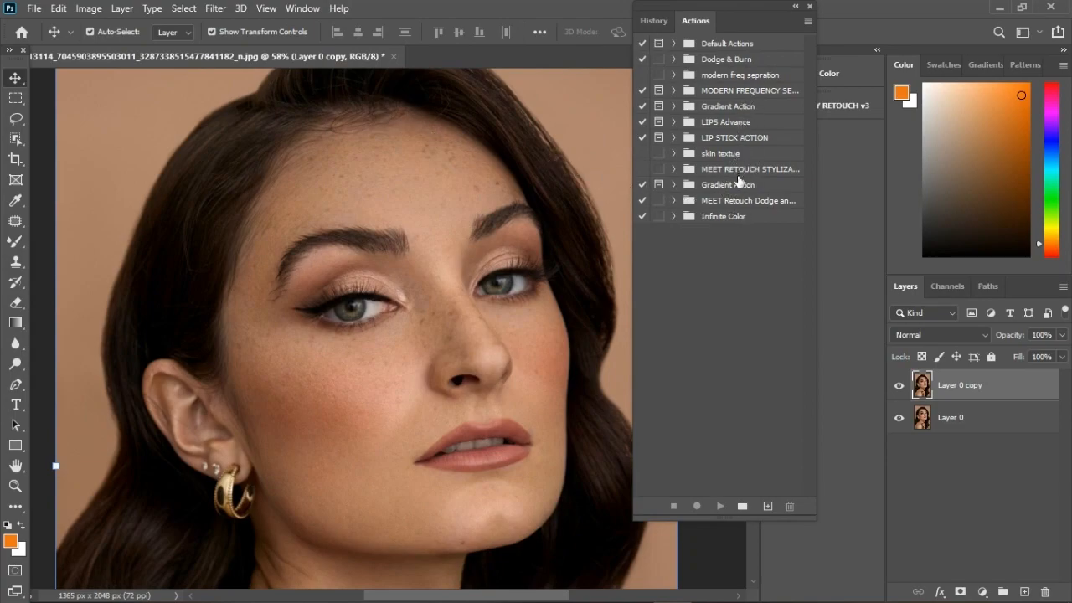
left_click(675, 201)
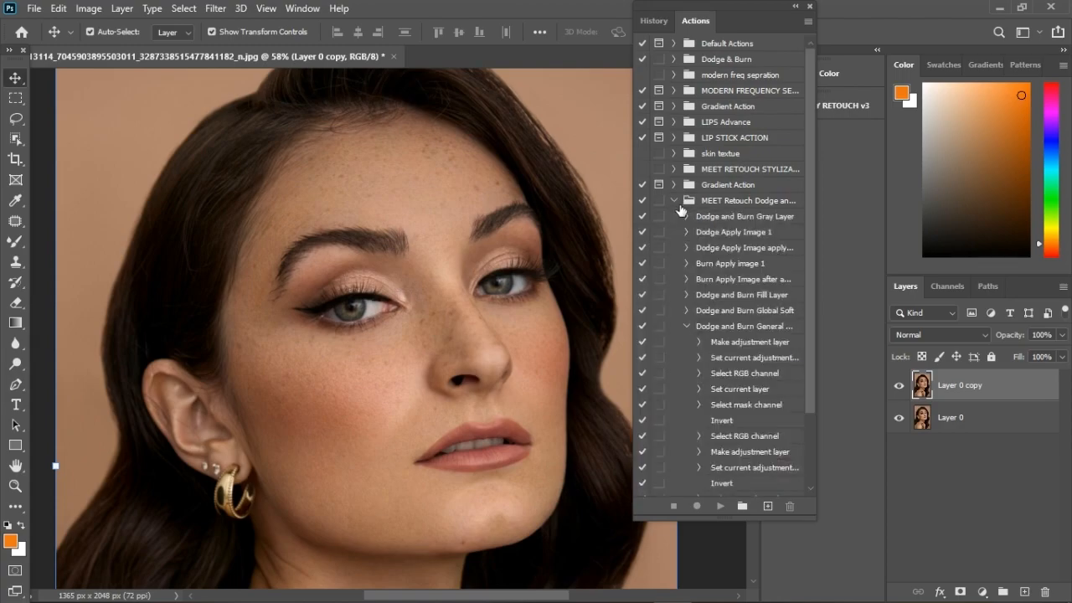
left_click(687, 327)
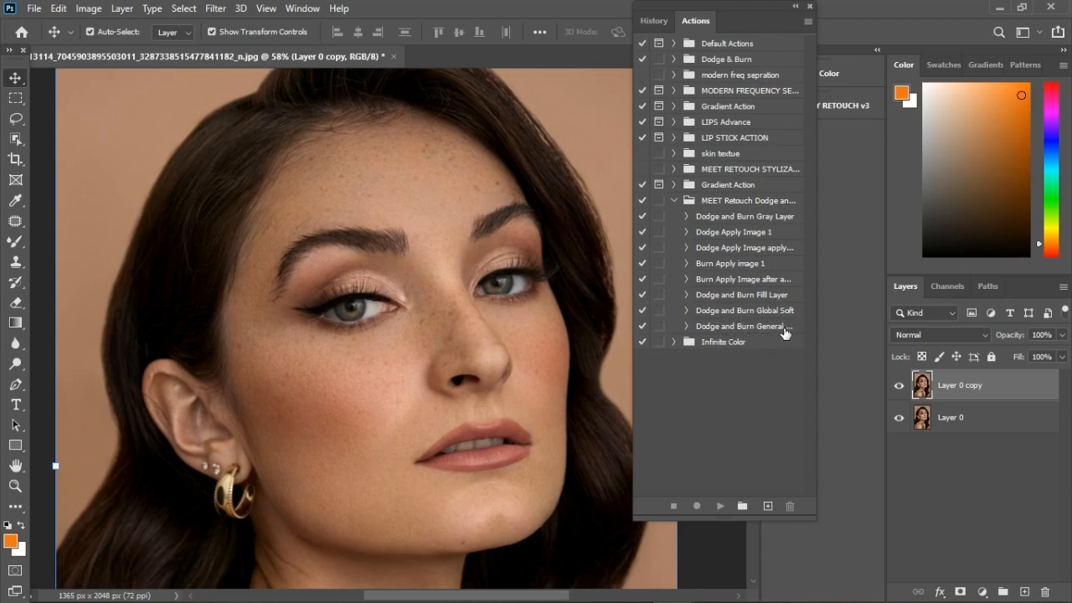
left_click(674, 200)
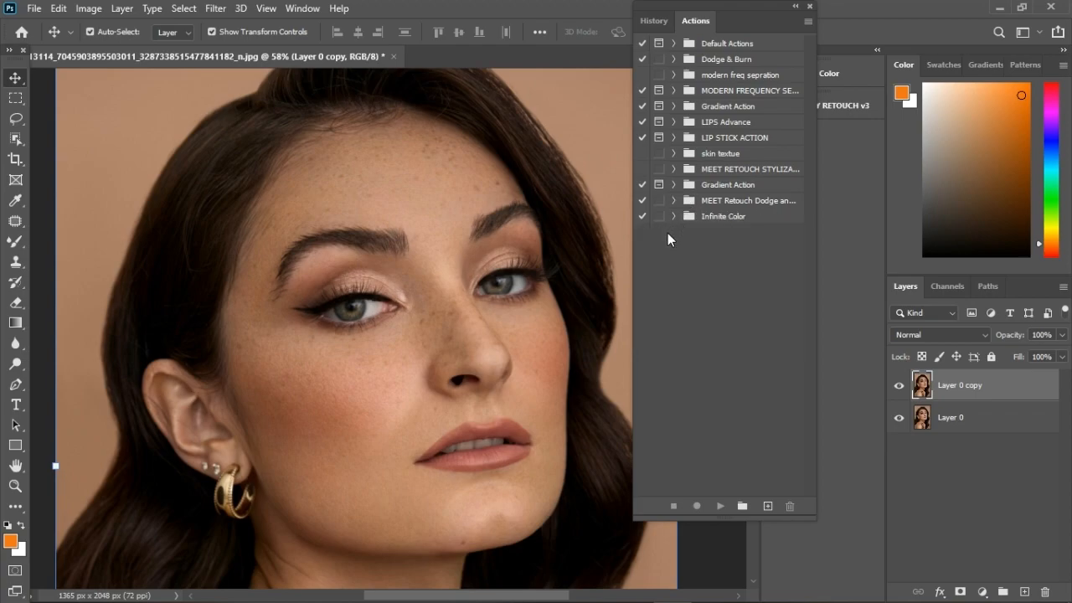
left_click(810, 8)
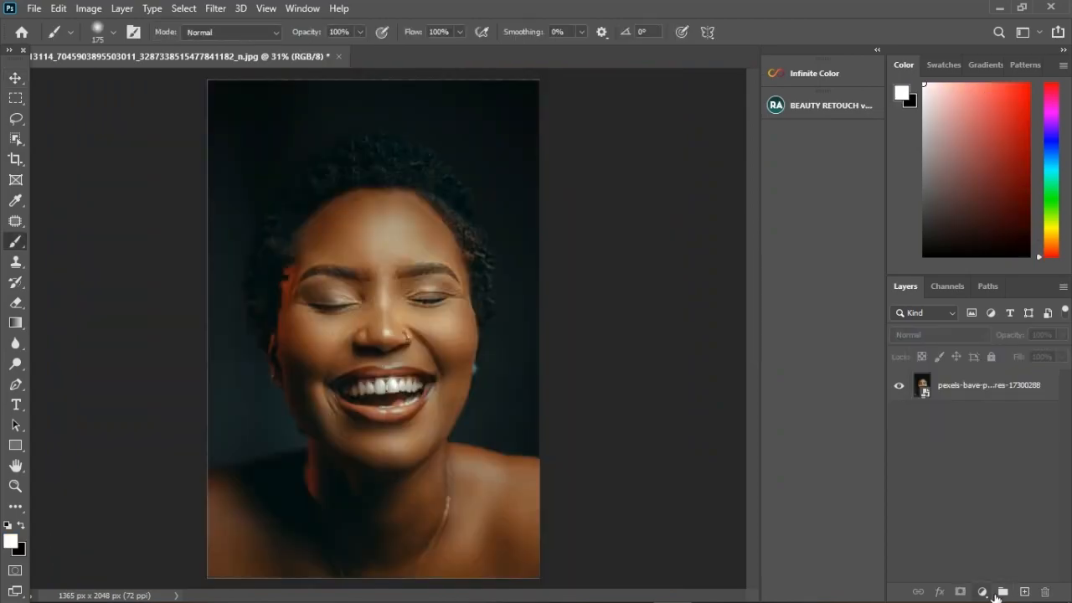
Add a Curves adjustment layer above the smiling portrait, raise its RGB midtones to brighten the image, and invert its mask to black
left_click(982, 591)
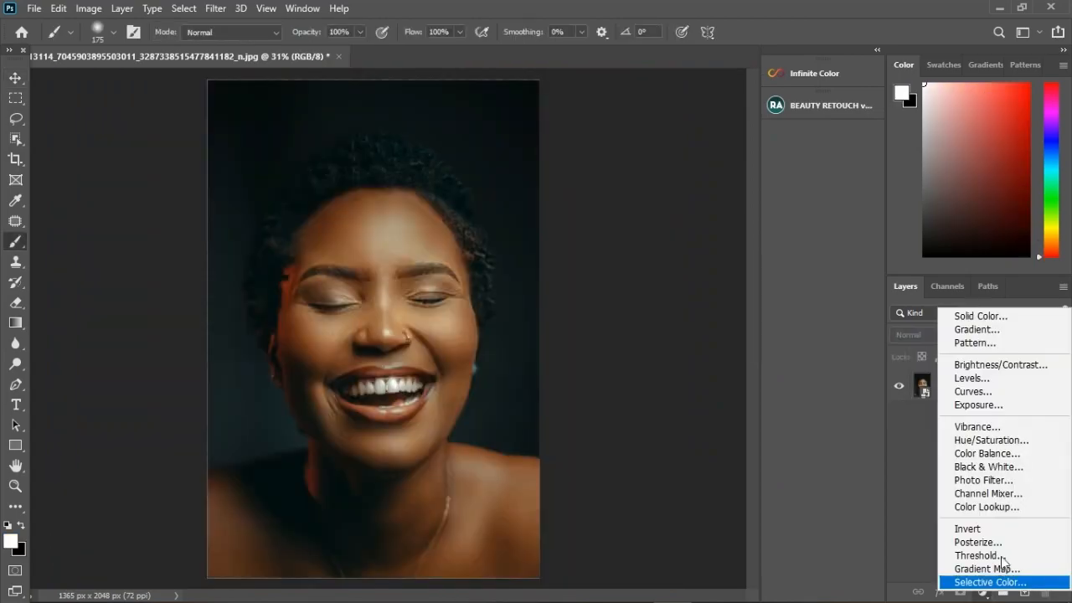
left_click(999, 391)
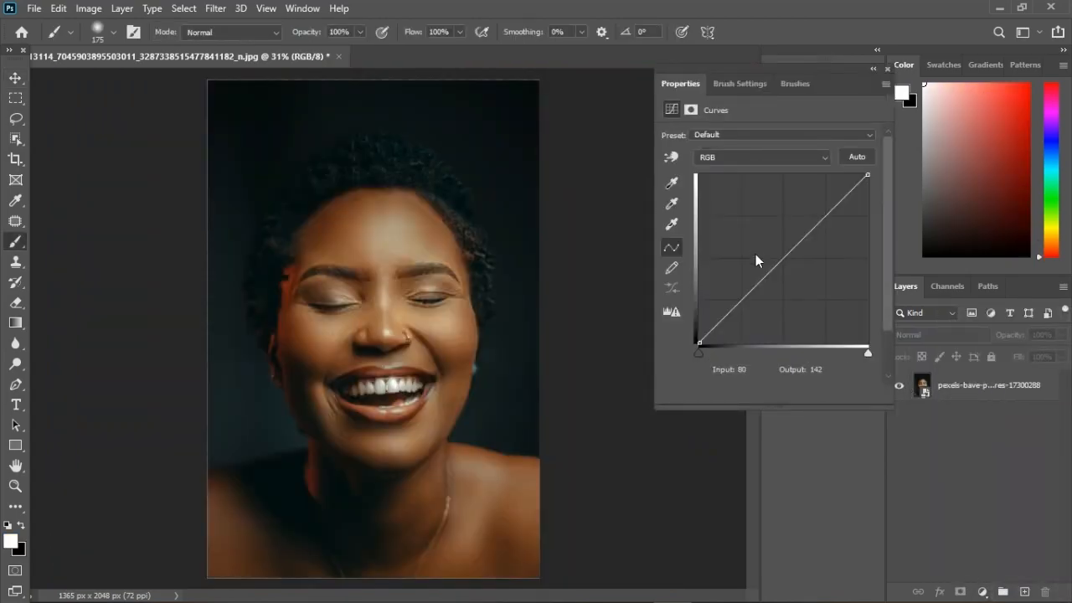
left_click_drag(784, 260, 772, 242)
left_click(887, 69)
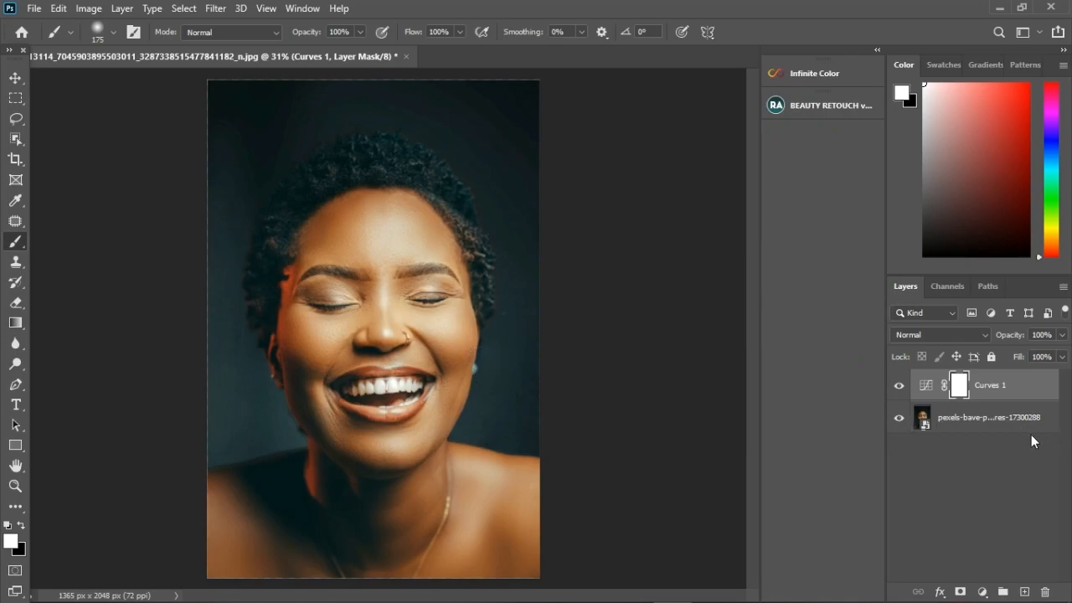
key("ctrl+i")
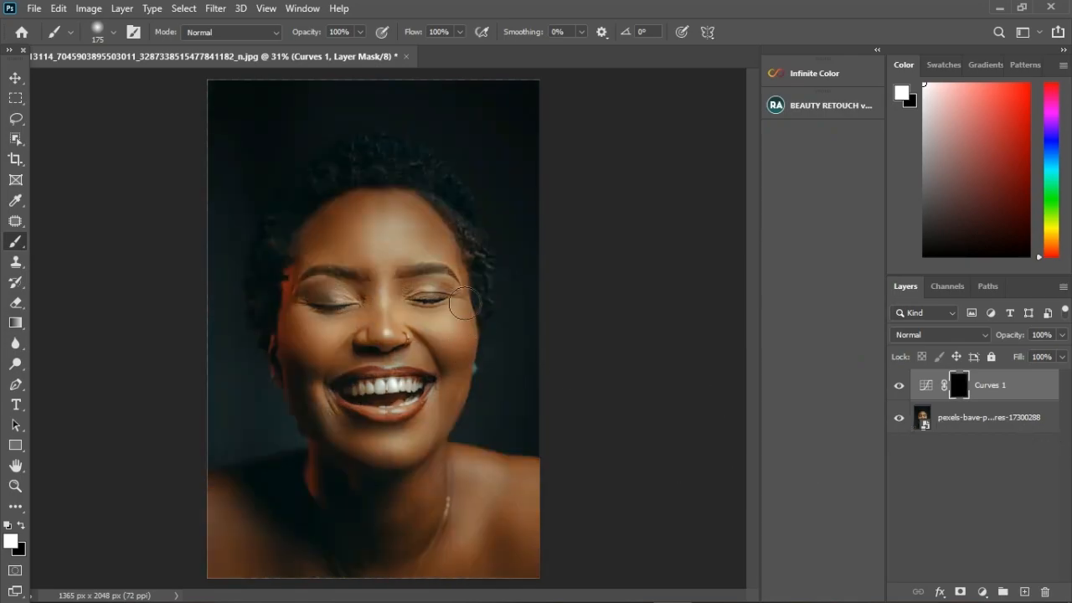
Paint white on the Curves 1 mask with a 90 px soft brush to brighten the nose, cheeks, brow area, chin and forehead
mouse_move(407, 272)
left_mouse_down()
mouse_move(386, 268)
mouse_move(395, 360)
left_mouse_up()
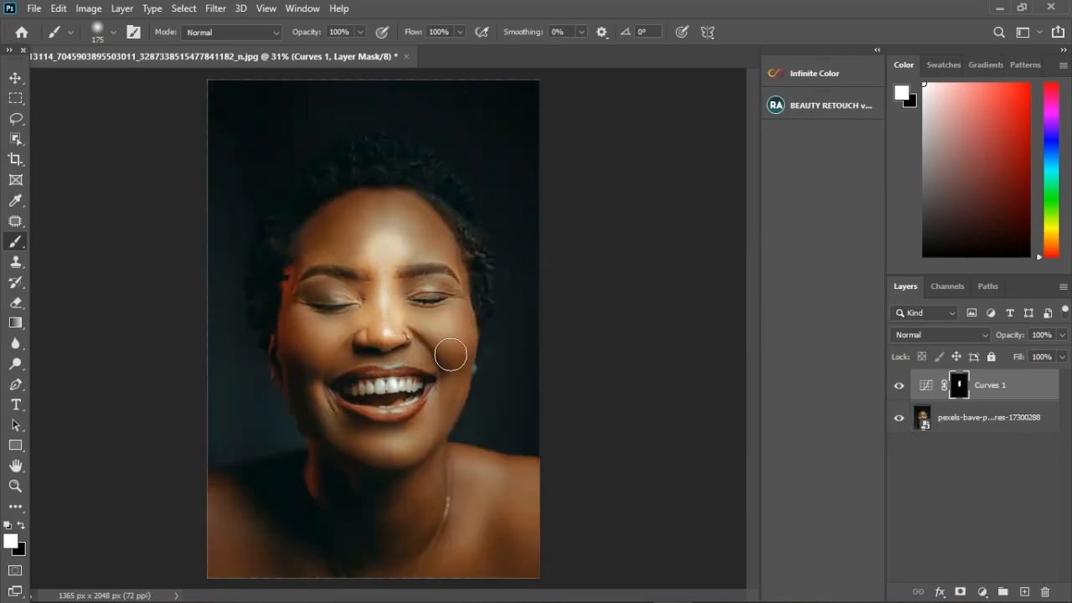
key("ctrl+z")
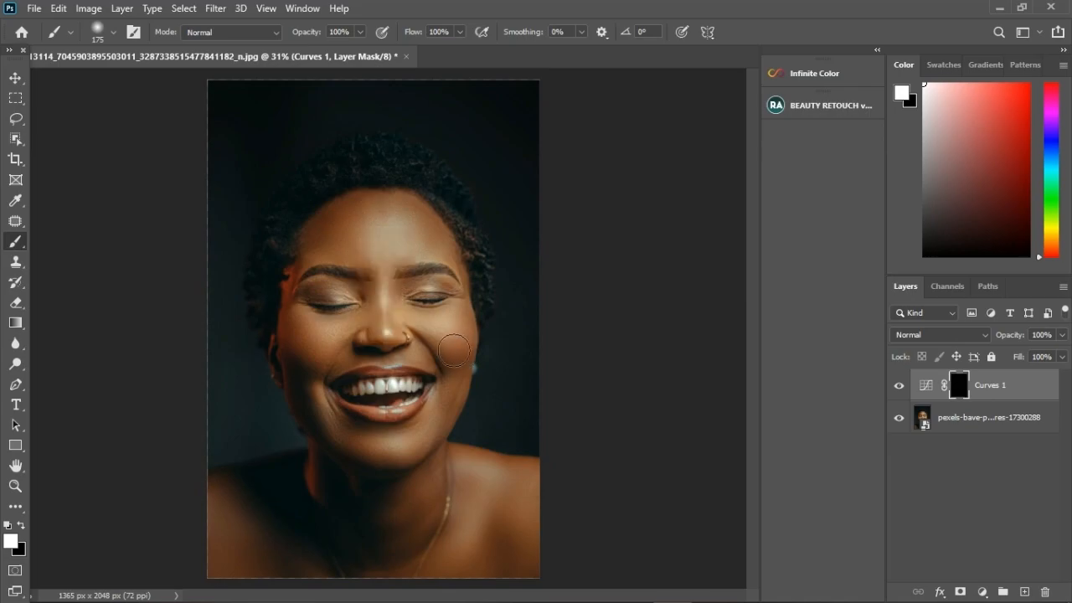
key("bracketleft")
key("bracketleft")
key("bracketleft")
key("bracketleft")
mouse_move(390, 251)
left_mouse_down()
mouse_move(393, 345)
mouse_move(373, 344)
mouse_move(442, 333)
mouse_move(454, 356)
left_mouse_up()
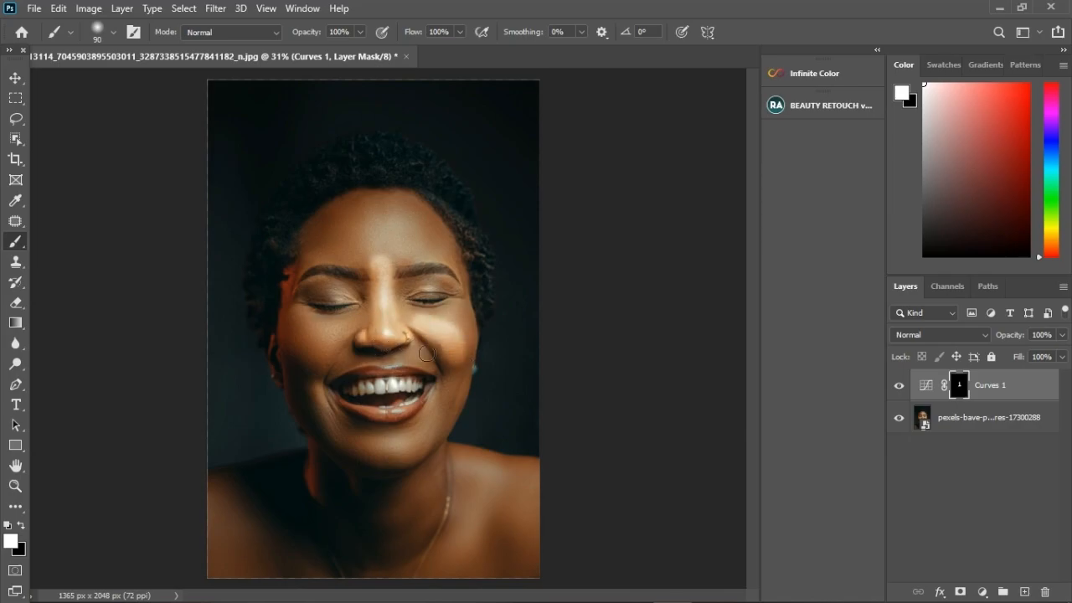
mouse_move(354, 342)
left_mouse_down()
mouse_move(297, 347)
mouse_move(335, 349)
mouse_move(330, 419)
mouse_move(347, 441)
mouse_move(414, 462)
mouse_move(458, 435)
mouse_move(471, 381)
mouse_move(453, 403)
left_mouse_up()
mouse_move(404, 265)
left_mouse_down()
mouse_move(450, 271)
mouse_move(317, 265)
left_mouse_up()
mouse_move(390, 223)
left_mouse_down()
mouse_move(368, 230)
mouse_move(385, 247)
mouse_move(401, 205)
left_mouse_up()
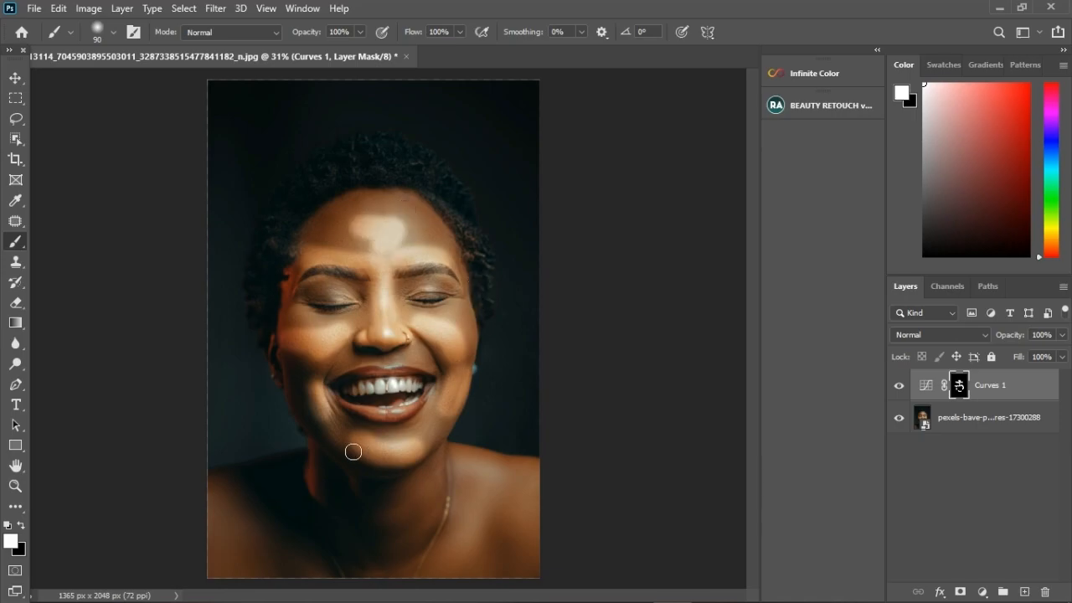
Paint white highlights on the Curves 1 mask over both shoulders and the upper chest
left_click_drag(480, 479, 540, 488)
mouse_move(250, 509)
left_mouse_down()
mouse_move(220, 536)
mouse_move(263, 555)
left_mouse_up()
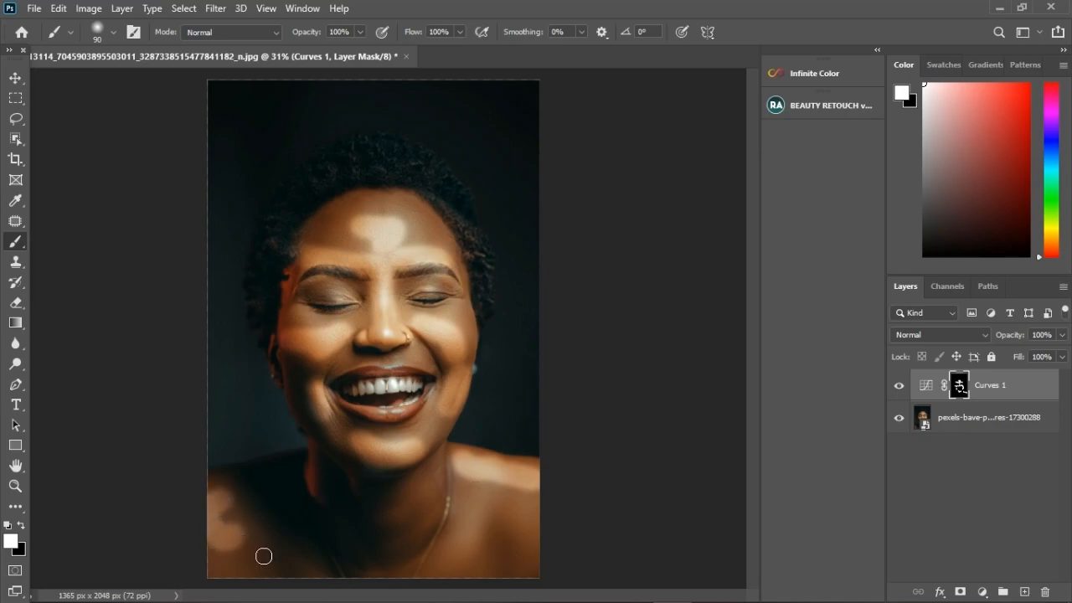
left_click_drag(485, 539, 455, 571)
scroll(515, 512, "down", 2)
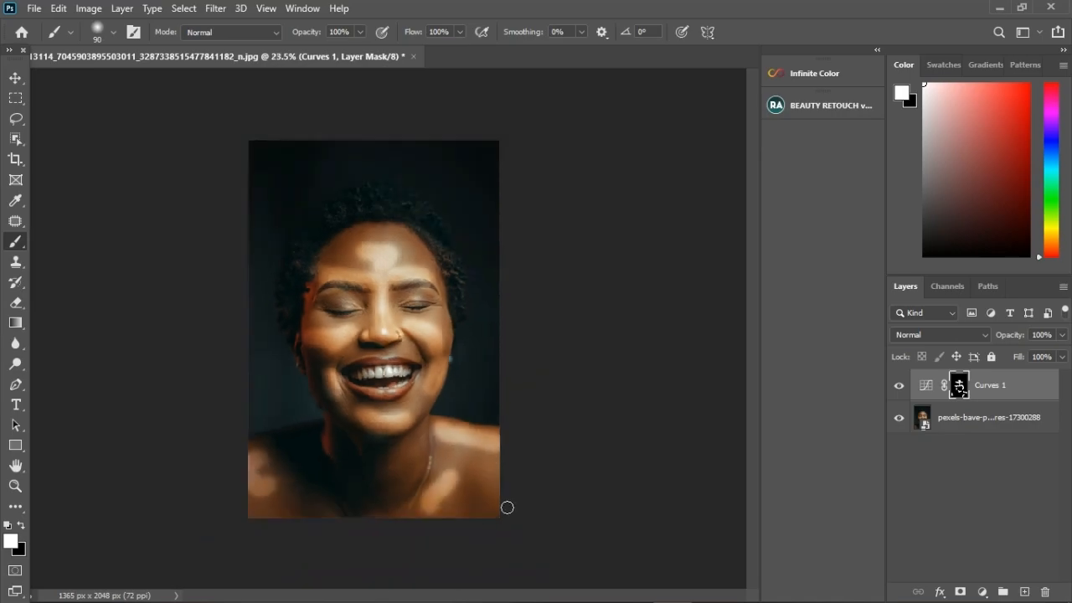
left_click_drag(484, 465, 503, 480)
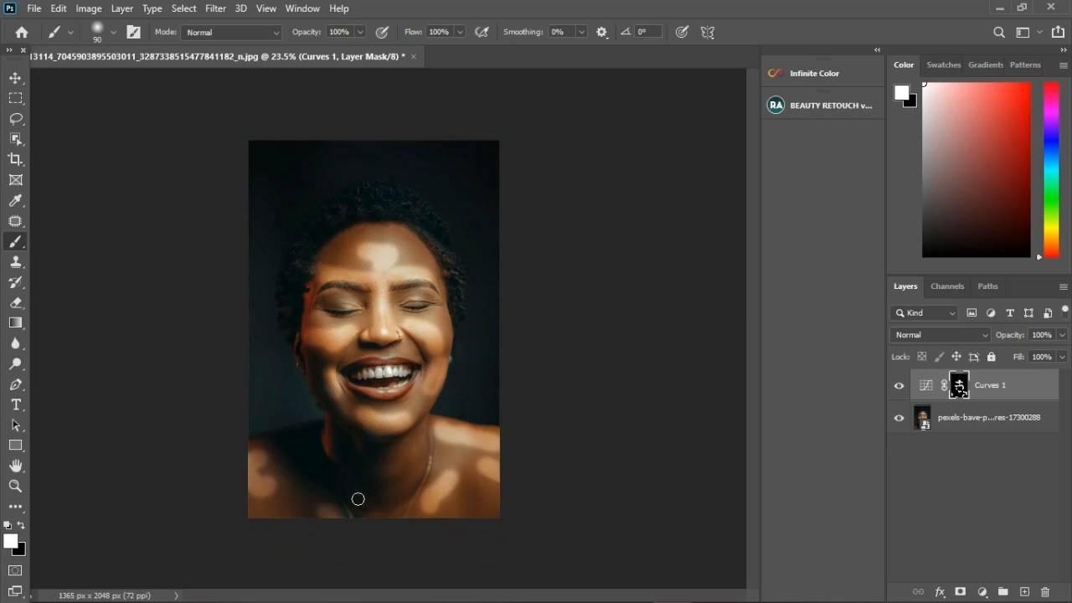
left_click_drag(263, 508, 254, 502)
Reduce the brush to about 40 px and paint white on the Curves 1 mask over the teeth, lips and central forehead
scroll(387, 318, "up", 2)
key("bracketleft")
key("bracketleft")
key("bracketleft")
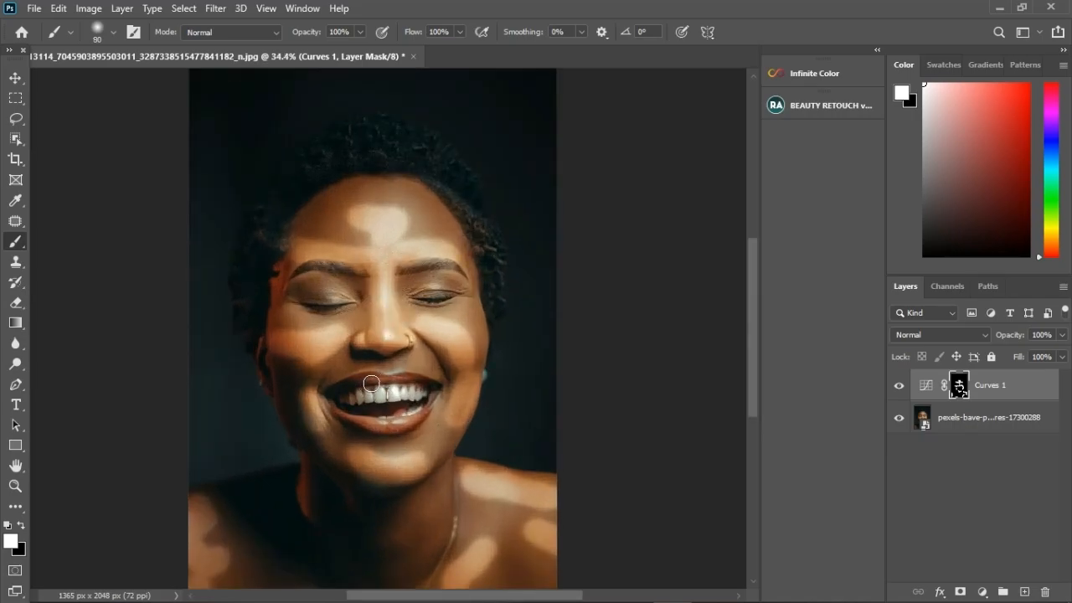
left_click_drag(358, 382, 423, 385)
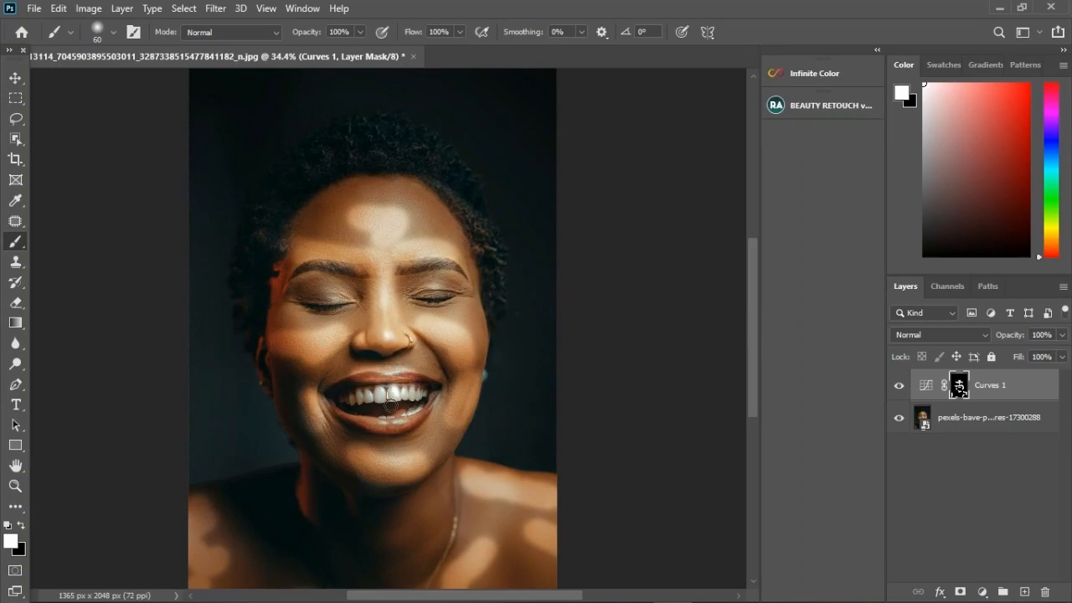
key("bracketleft")
key("bracketleft")
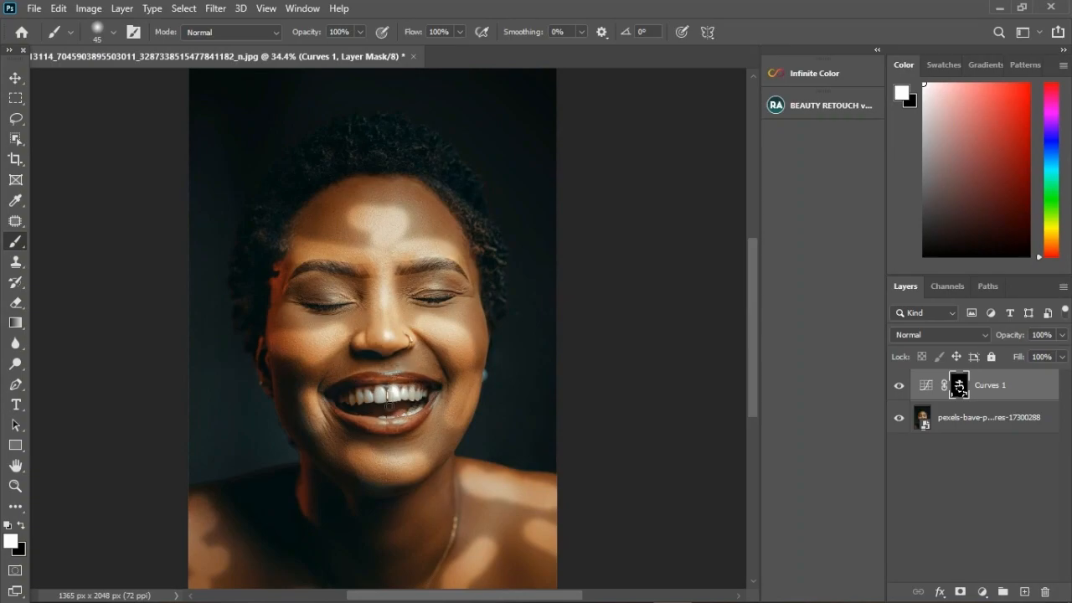
mouse_move(343, 386)
left_mouse_down()
mouse_move(423, 380)
mouse_move(422, 403)
mouse_move(374, 406)
mouse_move(423, 417)
mouse_move(362, 424)
left_mouse_up()
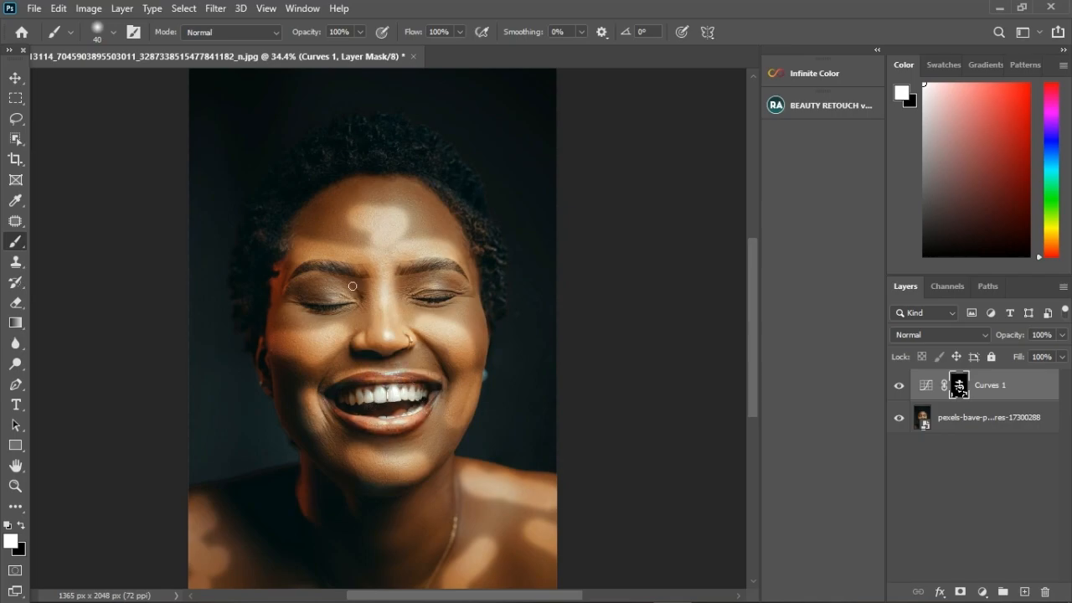
left_click_drag(370, 248, 366, 231)
Use Apply Image on the Curves 1 mask with the Merged layer, RGB channel, Multiply blending and 100% opacity
left_click(88, 9)
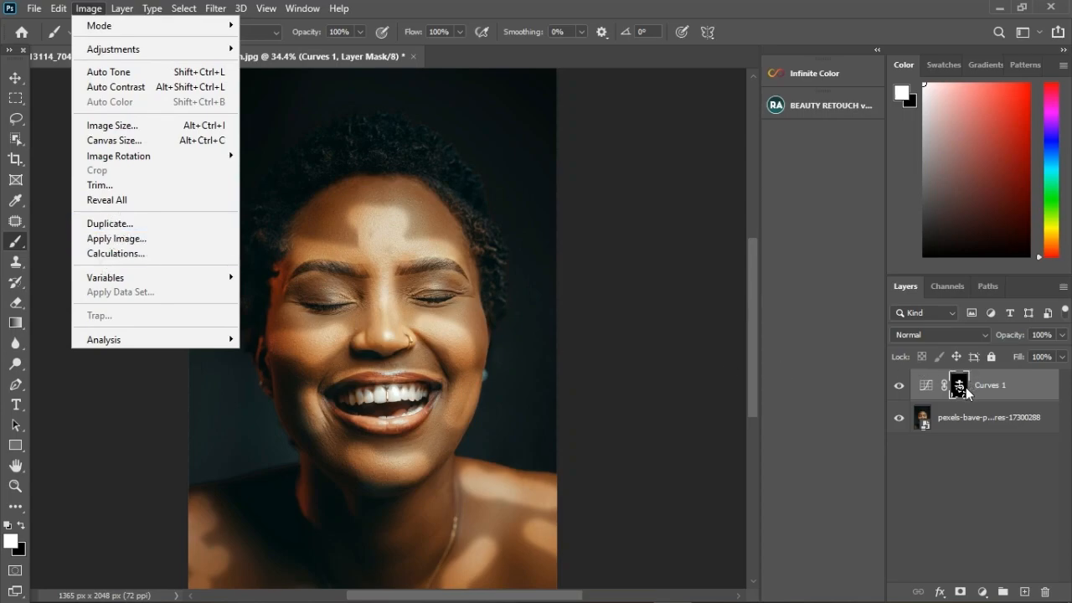
left_click(116, 238)
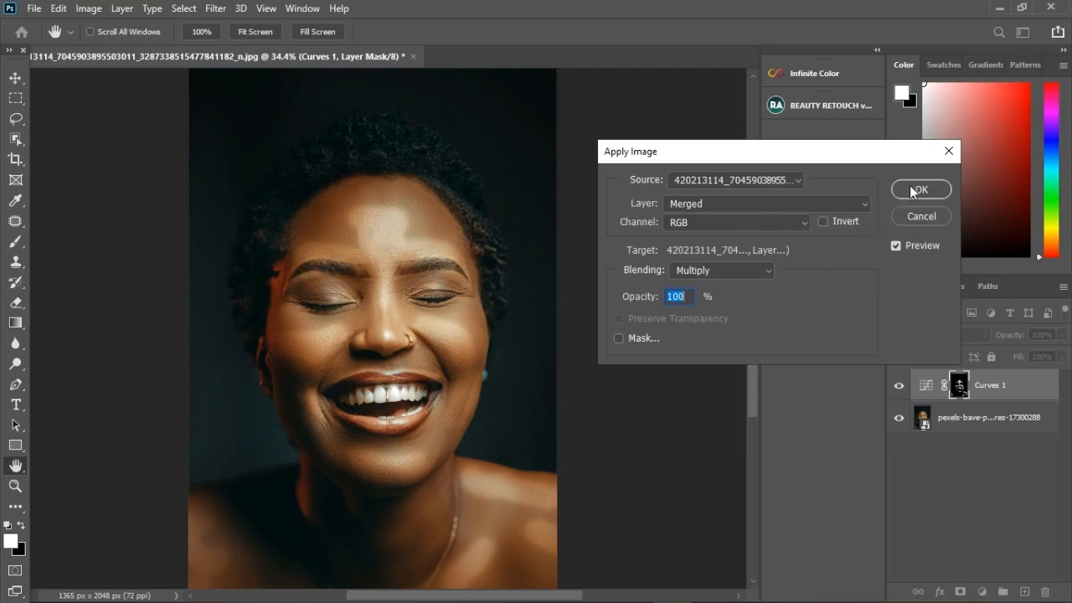
left_click(733, 269)
left_click(724, 227)
left_click(728, 270)
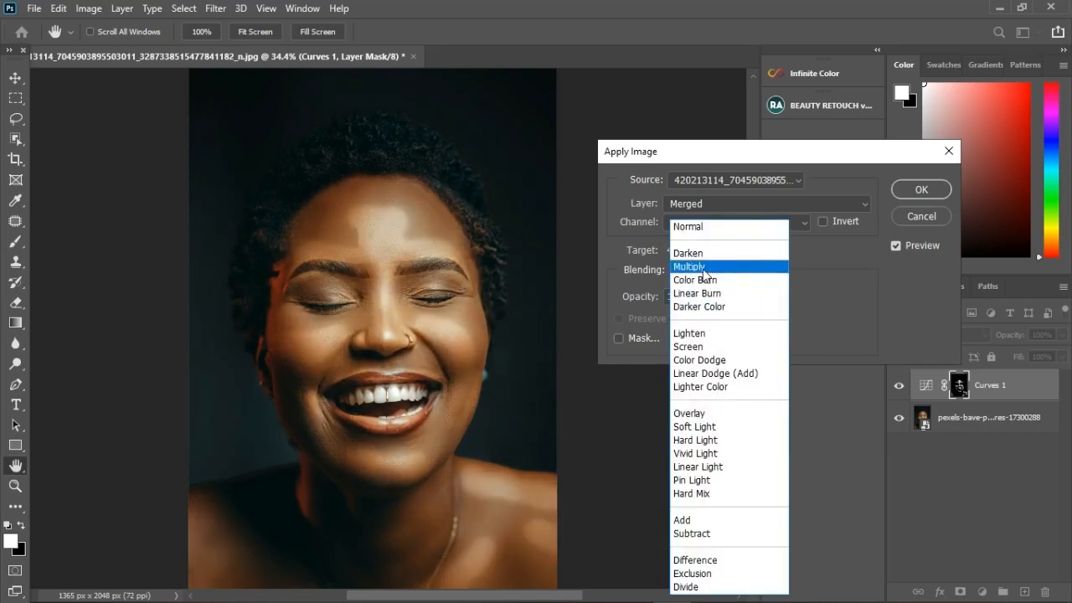
left_click(703, 267)
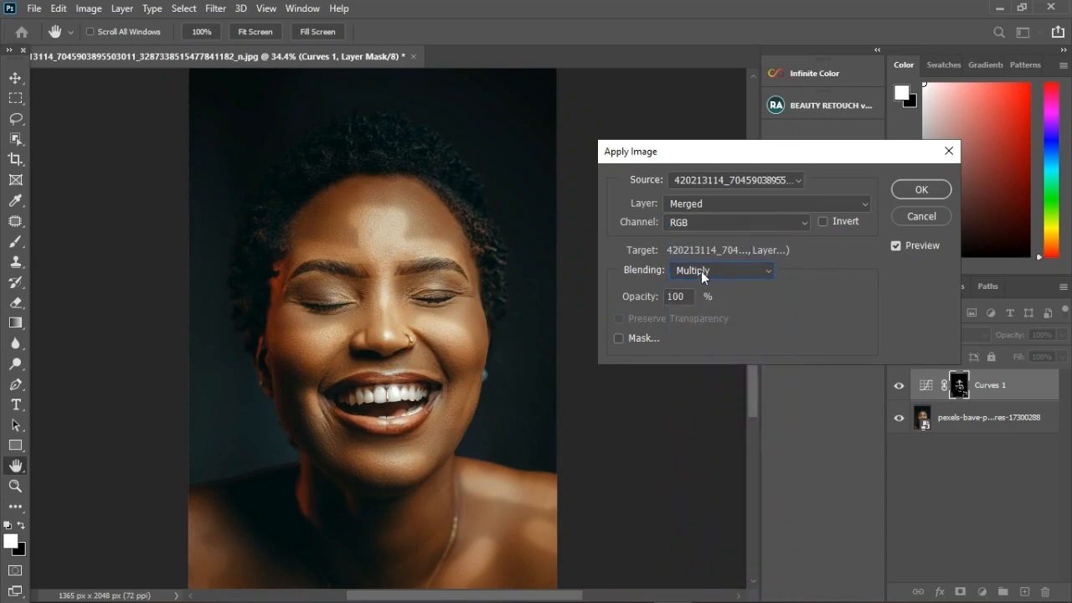
left_click(918, 189)
key("b")
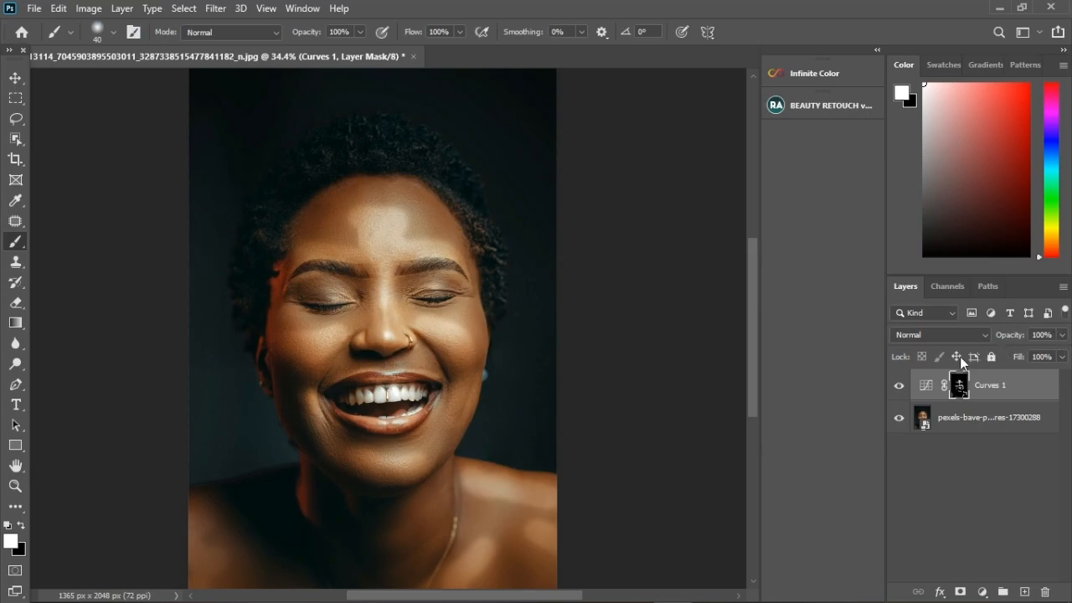
Lower the Curves 1 layer's opacity to 50%
left_click(1061, 334)
left_click_drag(1063, 353, 1029, 356)
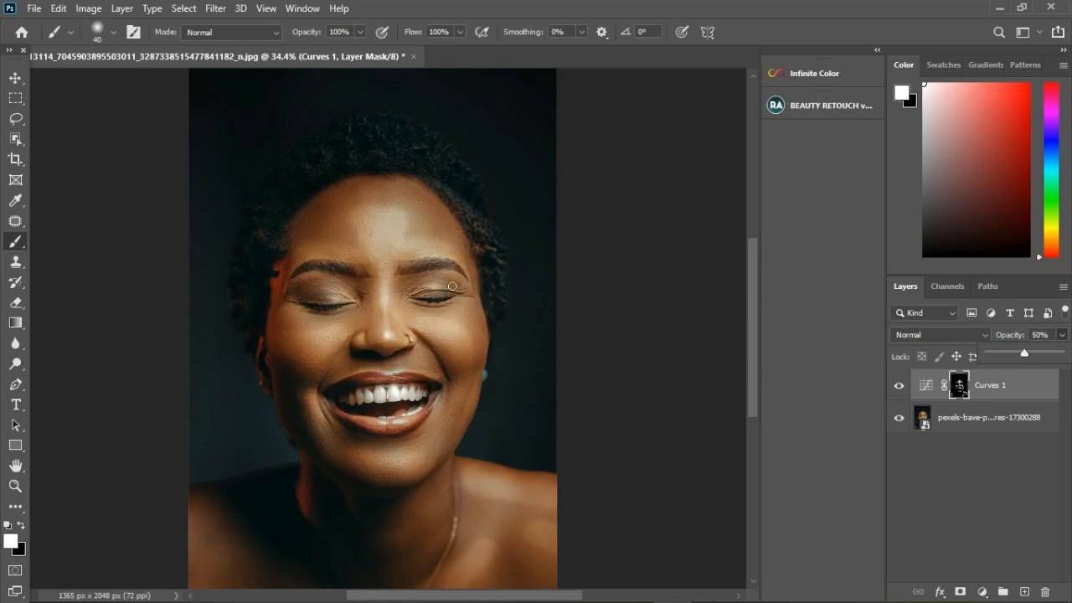
Compare the portrait with and without the Curves 1 layer
scroll(446, 286, "down", 2)
scroll(446, 287, "up", 3)
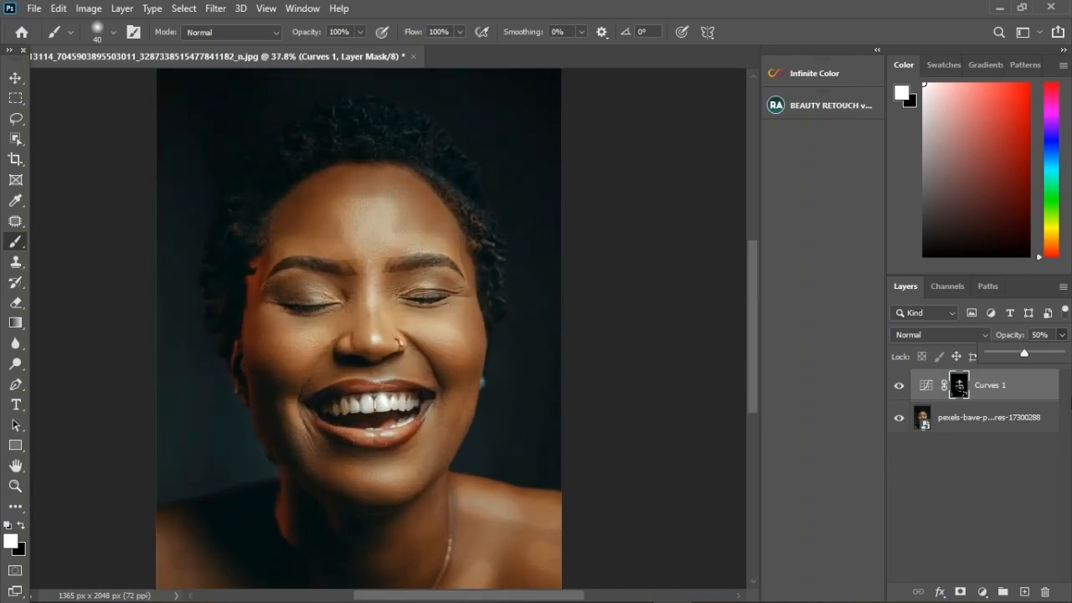
left_click(906, 391)
left_click(904, 391)
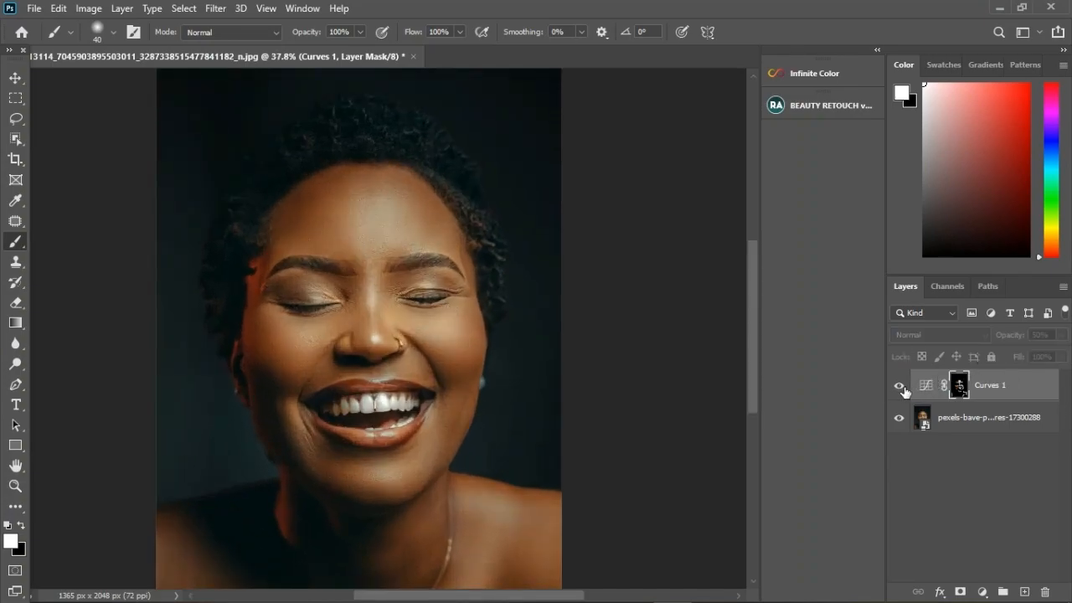
left_click(903, 388)
Feather the Curves 1 layer mask to 36.2 px
left_click(930, 389)
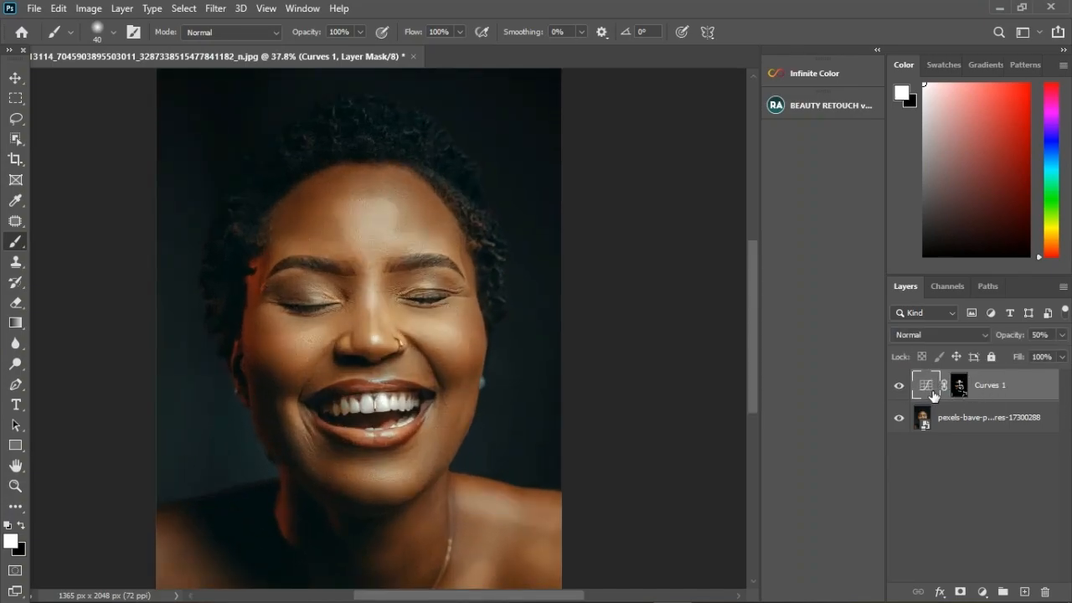
double_click(931, 390)
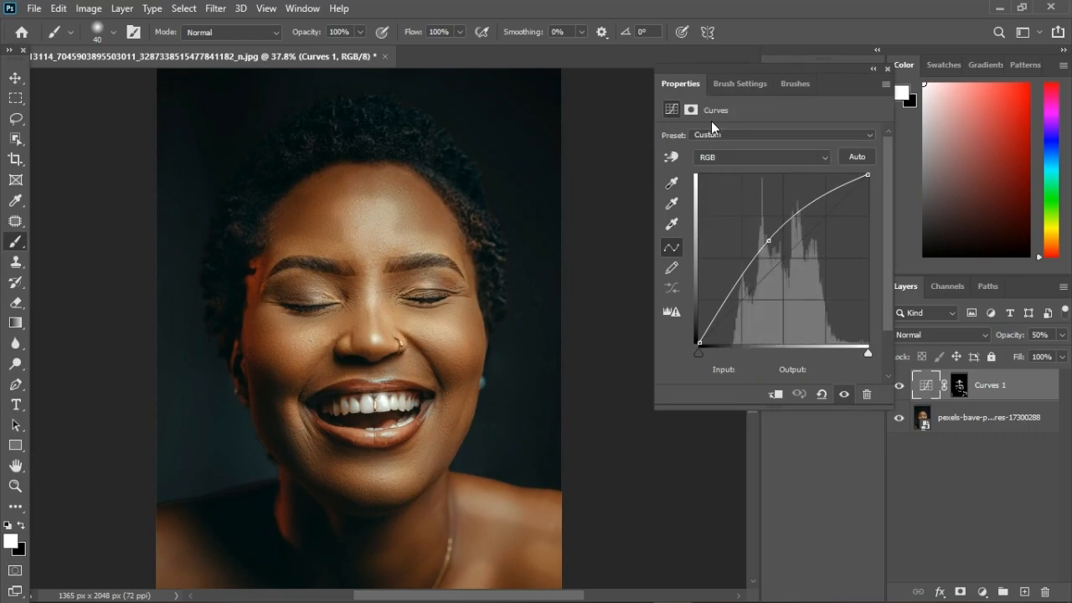
left_click(691, 111)
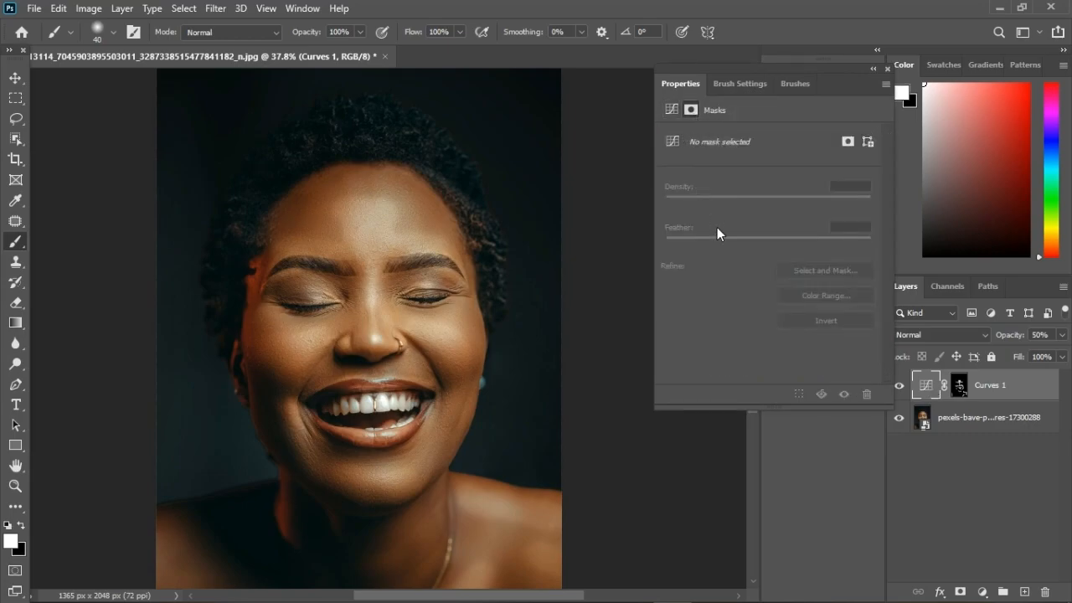
left_click(960, 390)
left_click_drag(668, 241, 768, 244)
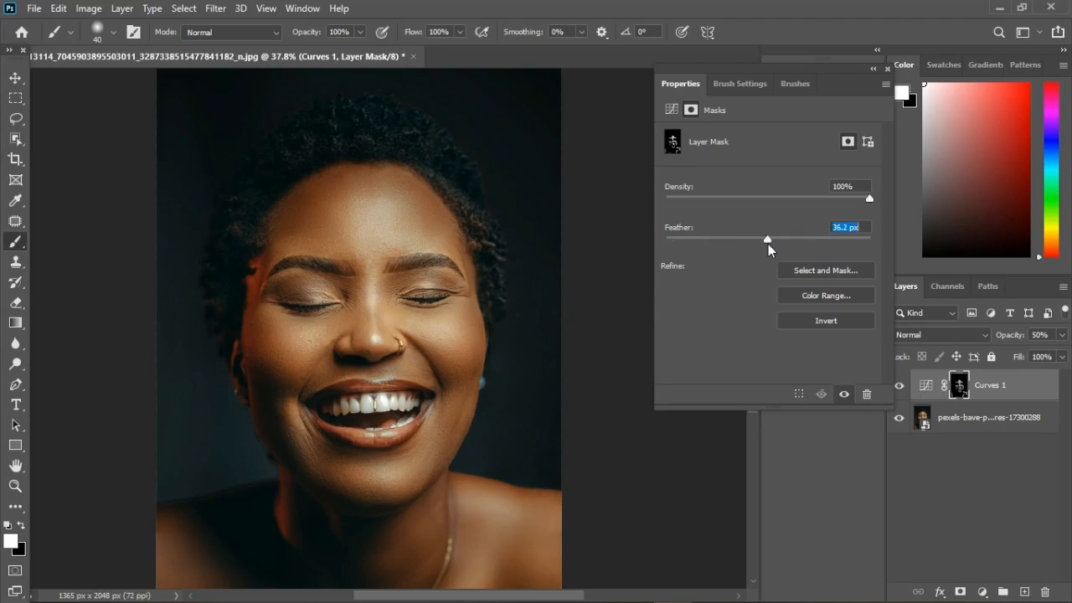
left_click(886, 68)
Raise the Curves 1 layer's opacity to 100% and compare the image with and without the layer
left_click(1061, 334)
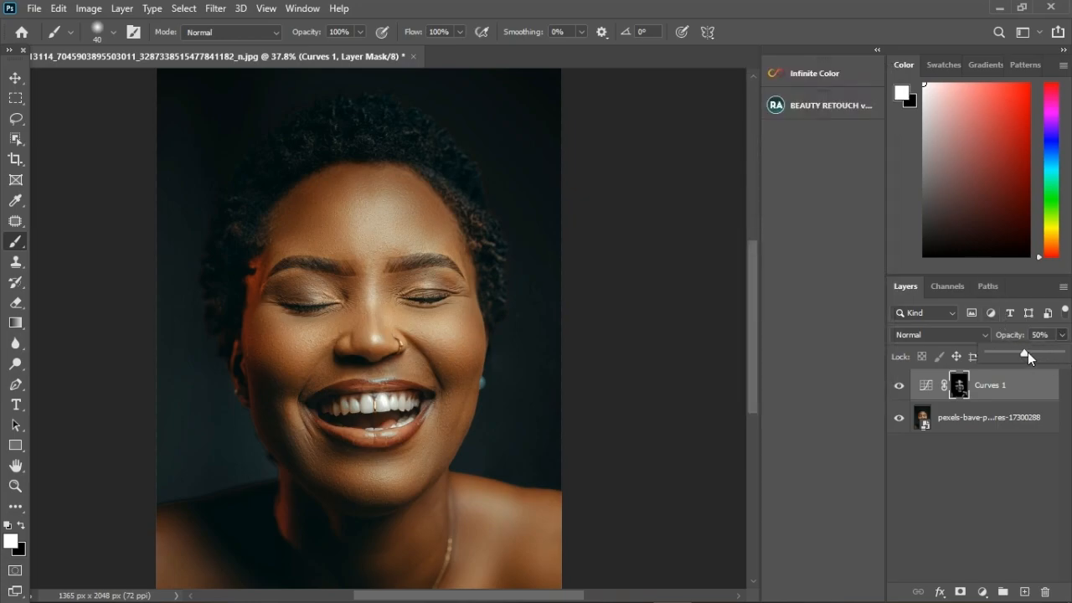
left_click_drag(1051, 359, 1064, 361)
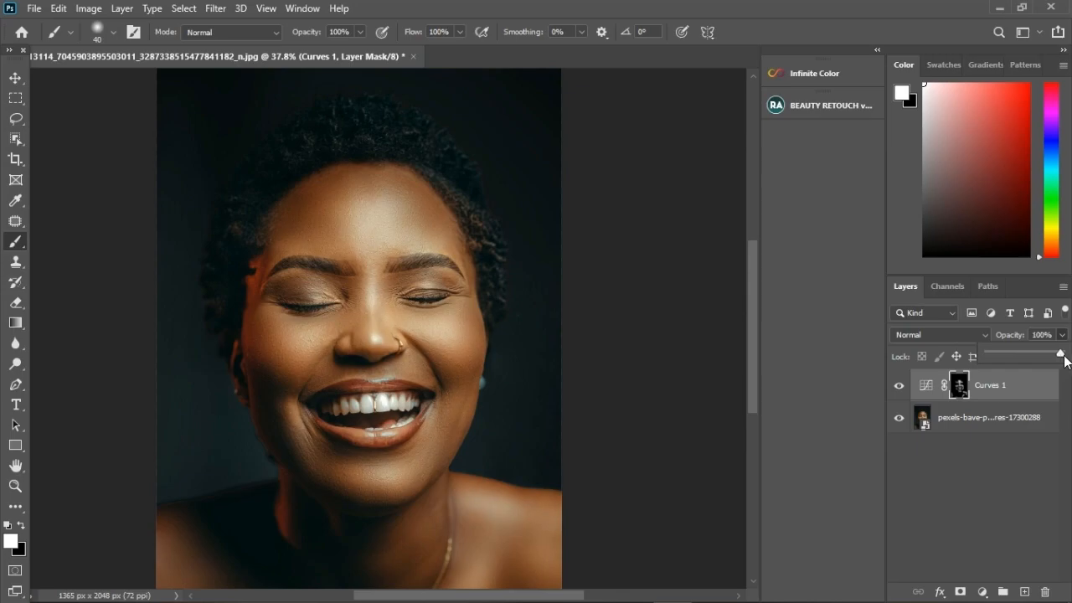
left_click(901, 386)
left_click(901, 387)
left_click(900, 387)
left_click(901, 387)
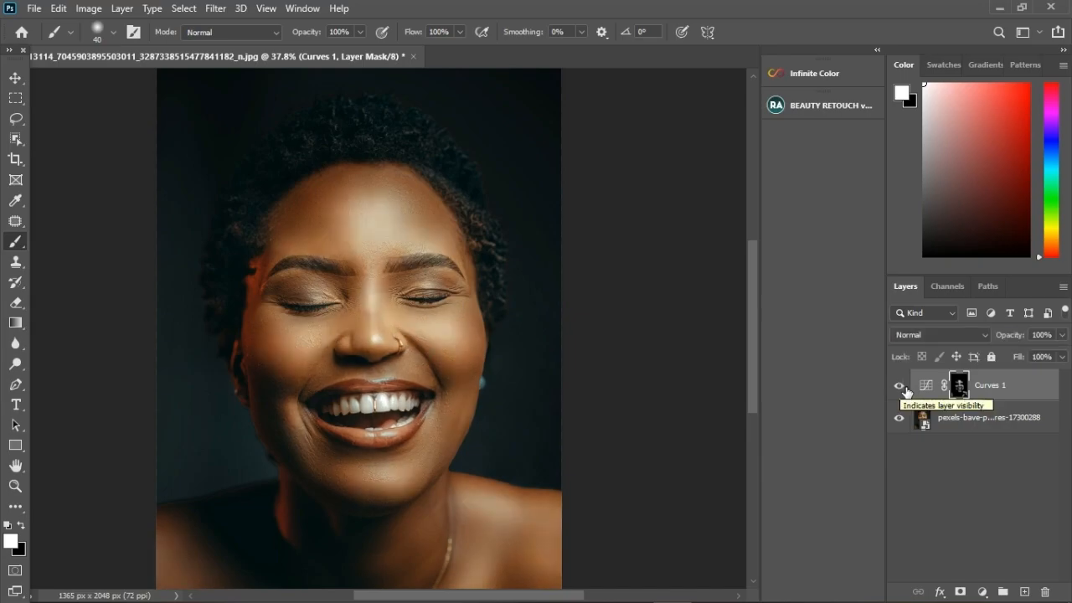
Add a second Curves adjustment layer, pull the midtones down to input 156, output 105, and invert its mask to black
left_click(1034, 391)
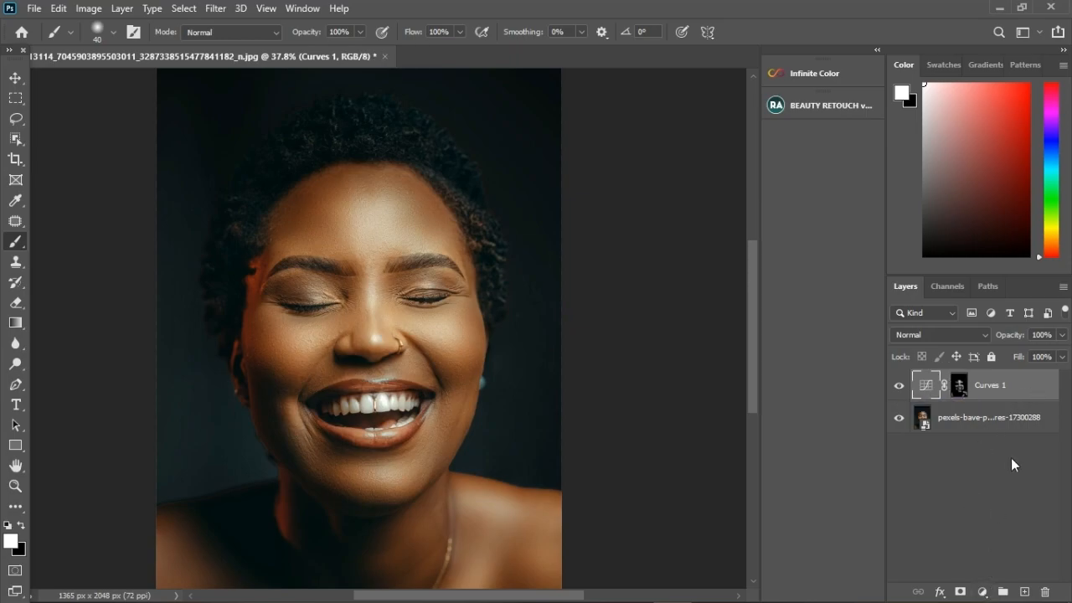
left_click(983, 591)
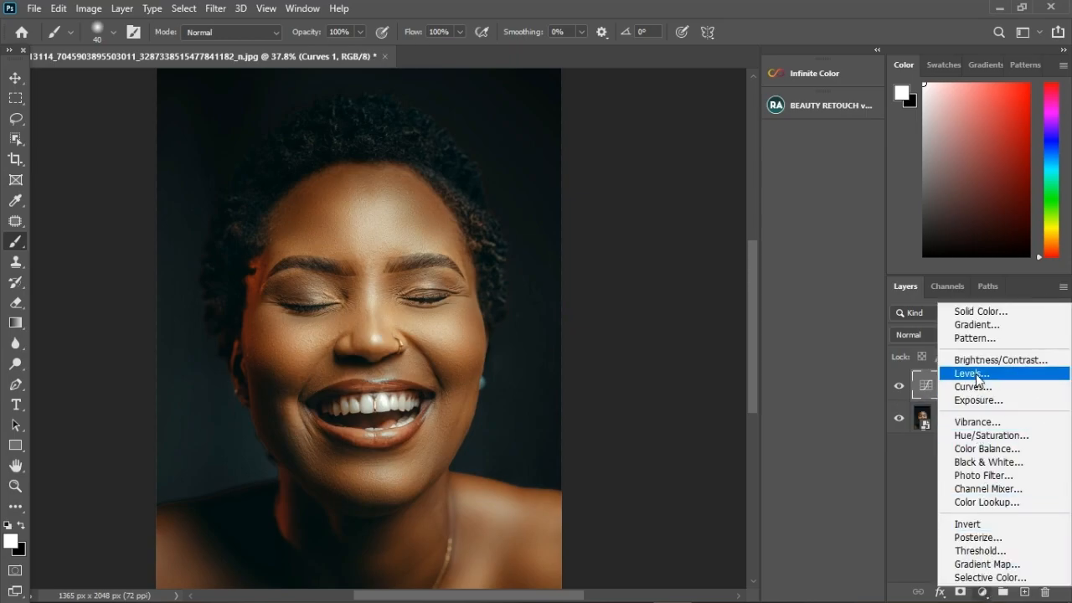
left_click(931, 391)
left_click(983, 592)
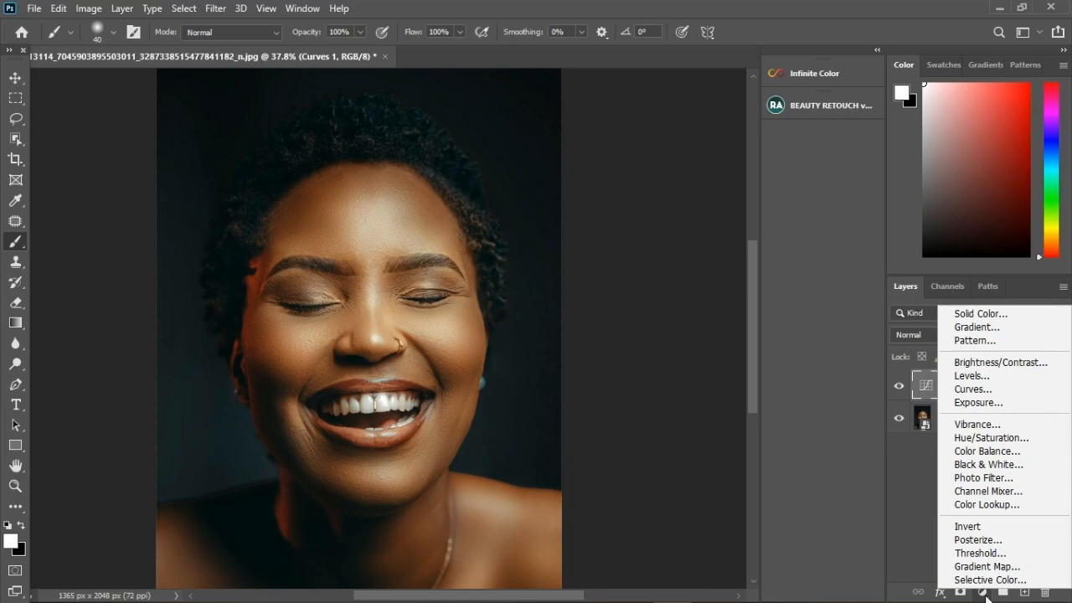
left_click(978, 388)
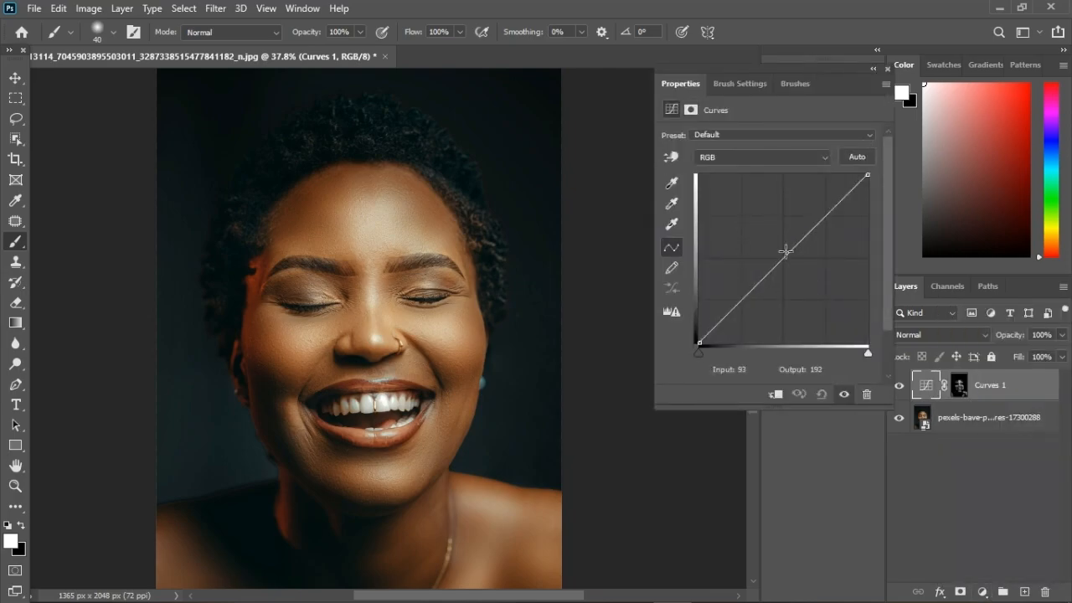
mouse_move(796, 279)
left_mouse_down()
mouse_move(801, 290)
mouse_move(807, 281)
left_mouse_up()
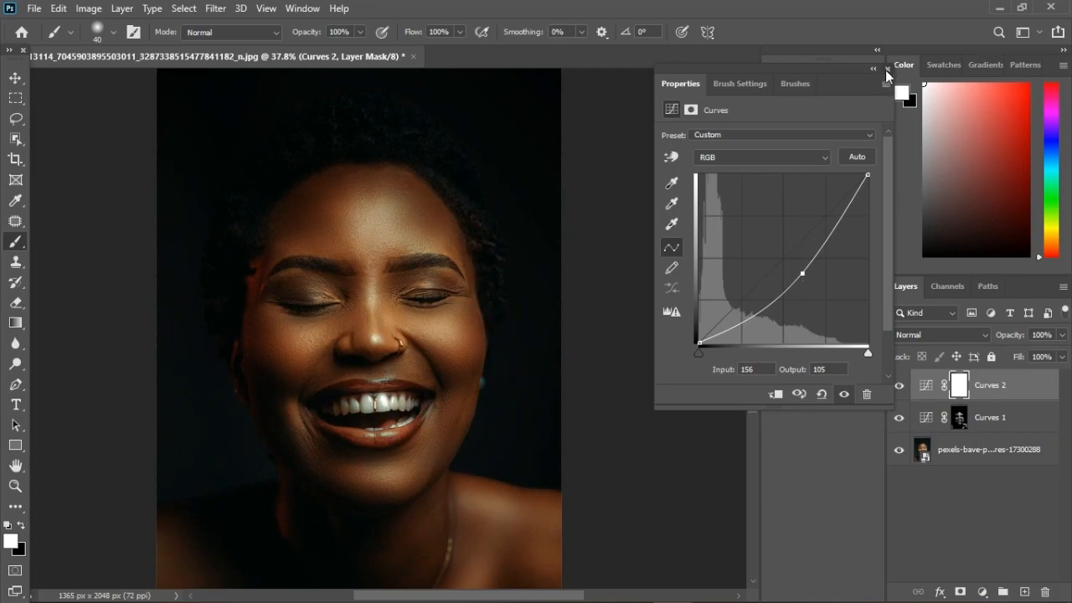
left_click(886, 70)
key("ctrl+i")
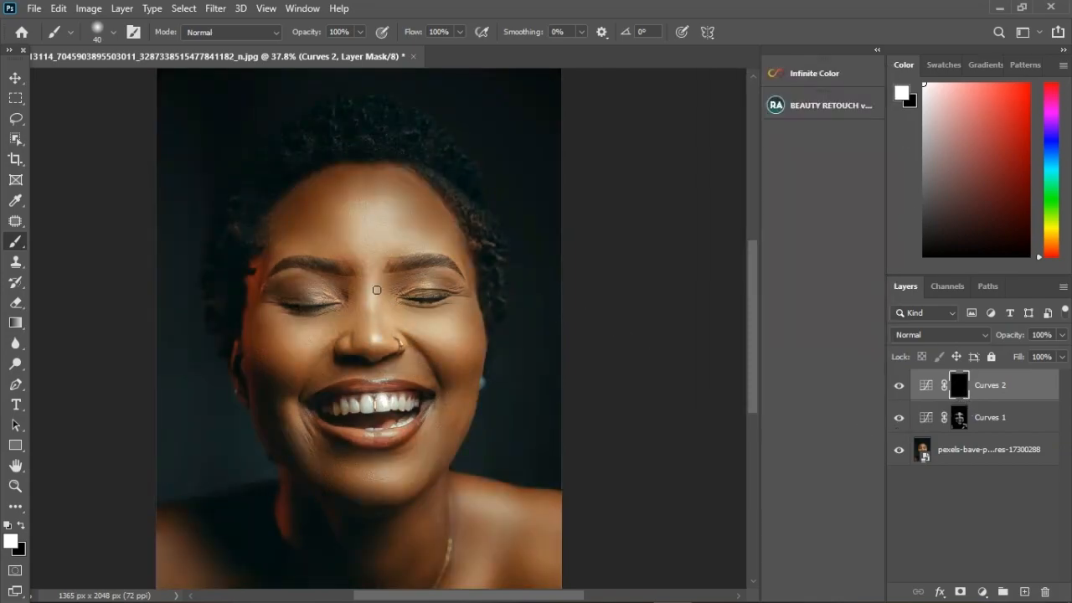
Paint white shadow strokes on the Curves 2 mask along both sides of the nose, under the cheekbones and along the jaw
left_click_drag(348, 281, 349, 336)
mouse_move(407, 281)
left_mouse_down()
mouse_move(391, 304)
mouse_move(397, 336)
mouse_move(415, 342)
mouse_move(453, 395)
left_mouse_up()
mouse_move(319, 361)
left_mouse_down()
mouse_move(299, 399)
mouse_move(276, 380)
mouse_move(271, 394)
mouse_move(307, 394)
left_mouse_up()
left_click_drag(458, 386, 478, 379)
mouse_move(299, 460)
left_mouse_down()
mouse_move(313, 478)
mouse_move(333, 454)
left_mouse_up()
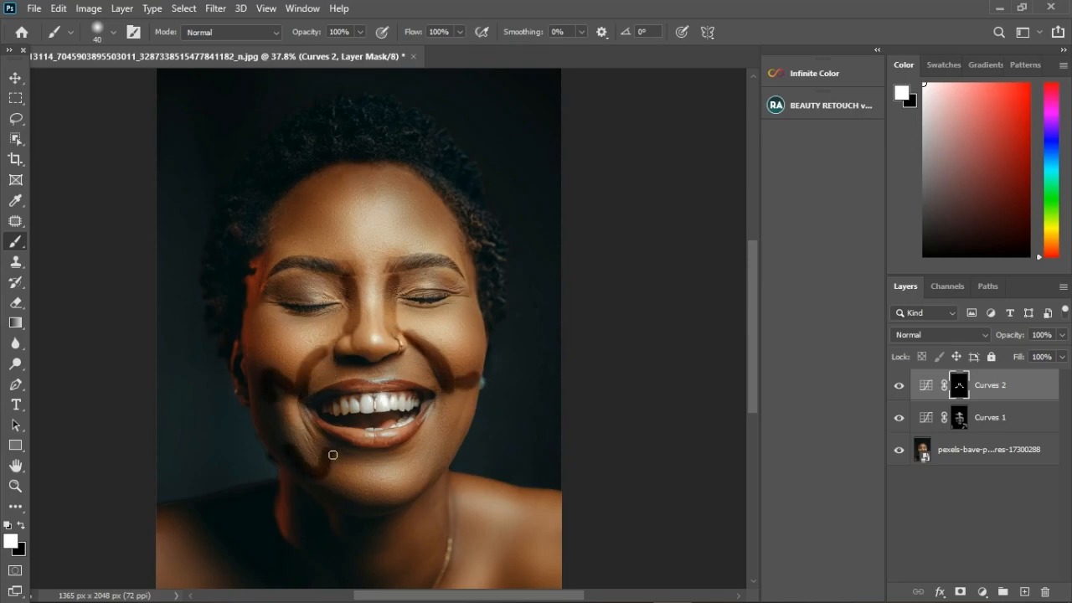
left_click_drag(451, 432, 436, 463)
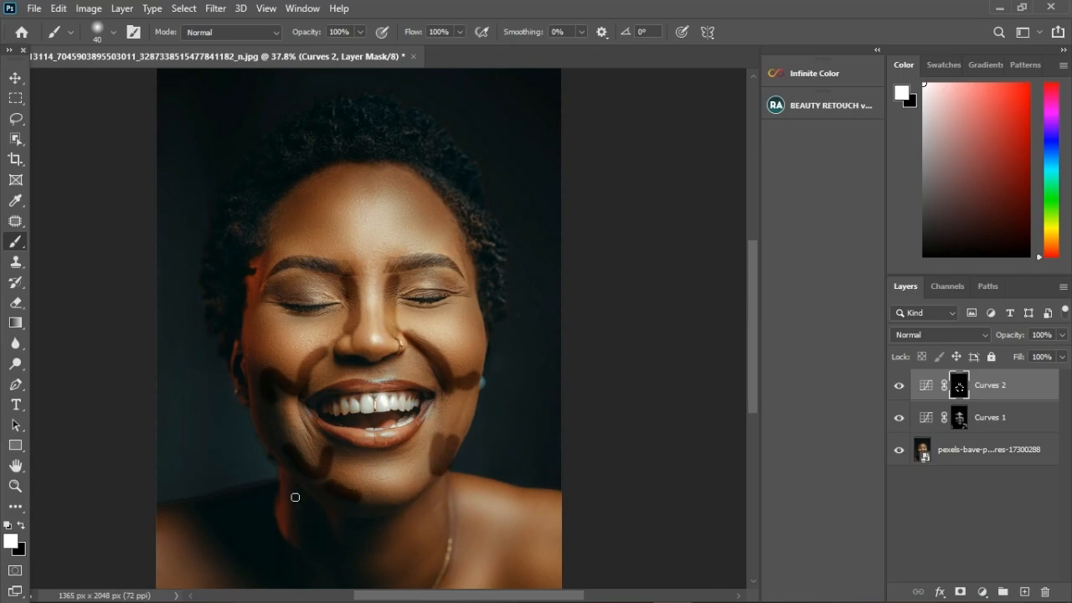
Enlarge the brush to 90 px and paint white on the Curves 2 mask over the shoulders, chest and both sides of the upper forehead
scroll(288, 479, "down", 2)
key("bracketright")
key("bracketright")
mouse_move(491, 449)
left_mouse_down()
mouse_move(471, 510)
mouse_move(506, 526)
left_mouse_up()
mouse_move(273, 483)
left_mouse_down()
mouse_move(290, 505)
mouse_move(268, 536)
left_mouse_up()
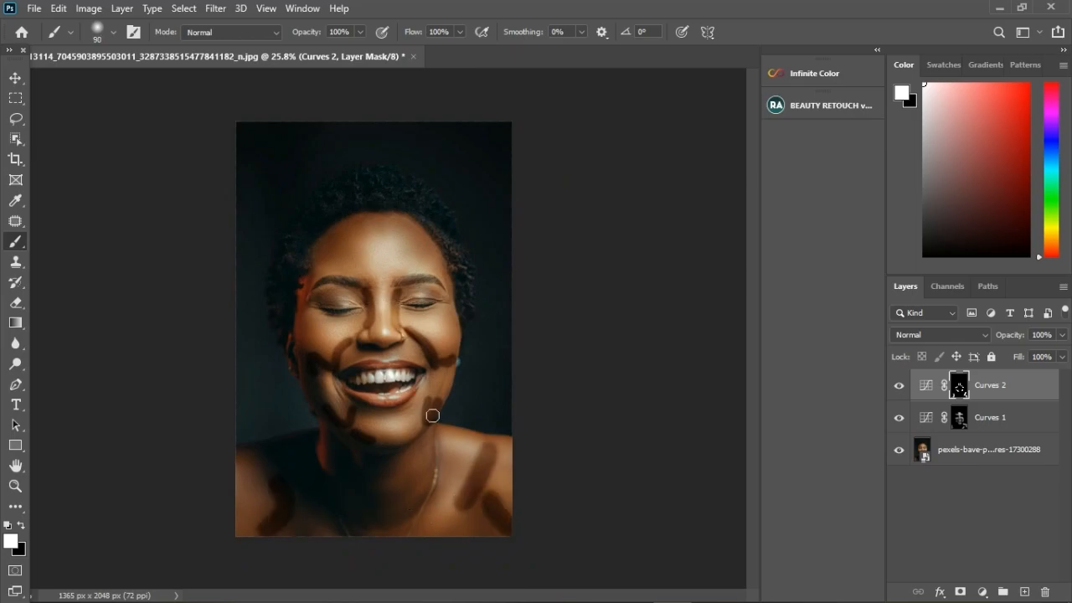
mouse_move(342, 247)
left_mouse_down()
mouse_move(351, 226)
mouse_move(419, 228)
left_mouse_up()
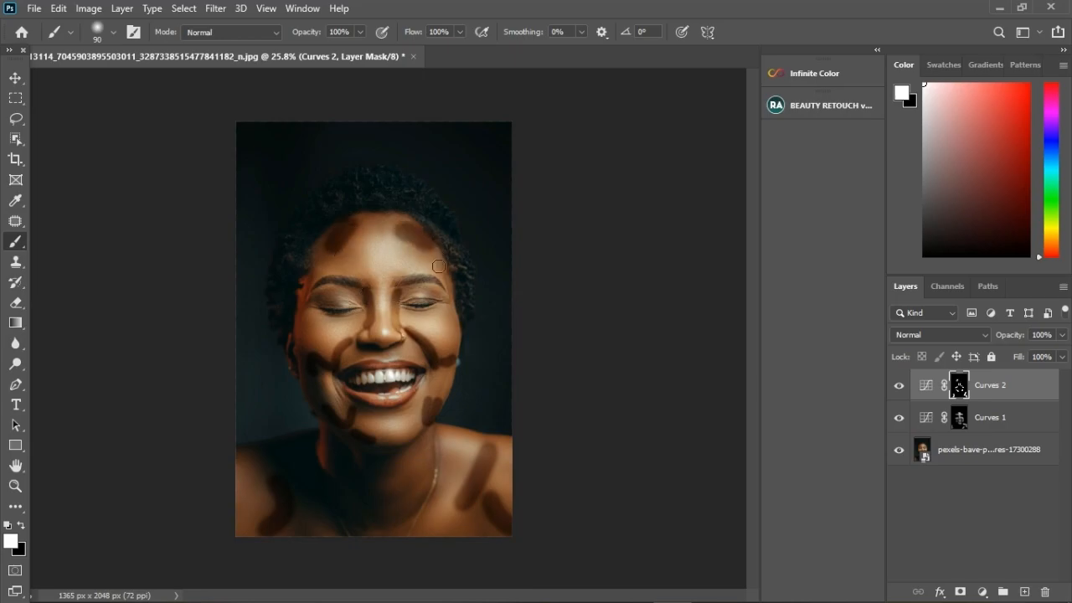
Feather the Curves 2 layer mask to 31 px
scroll(393, 308, "up", 2)
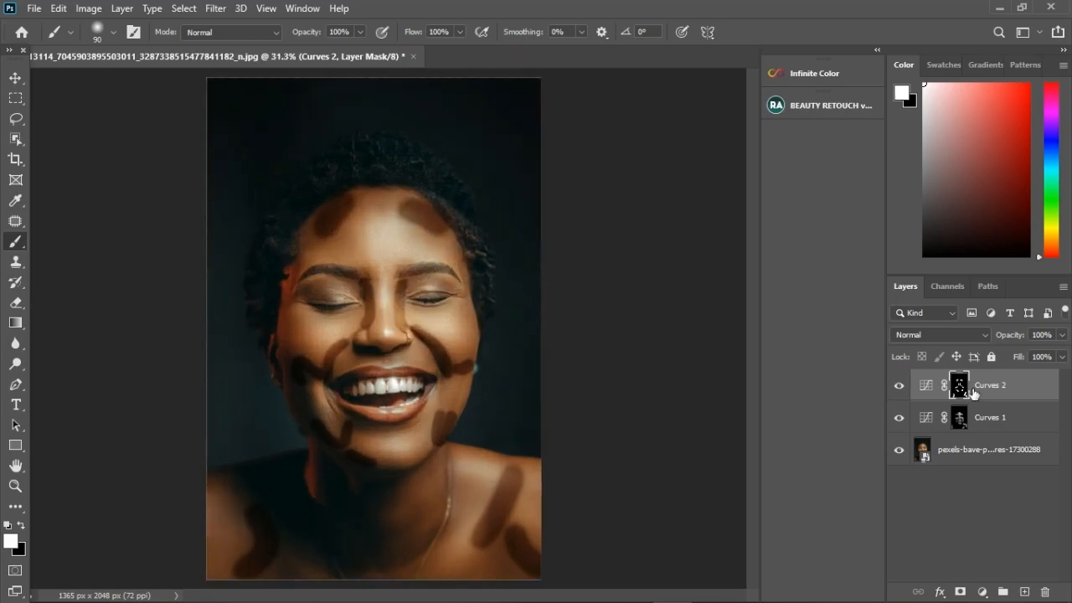
left_click(929, 388)
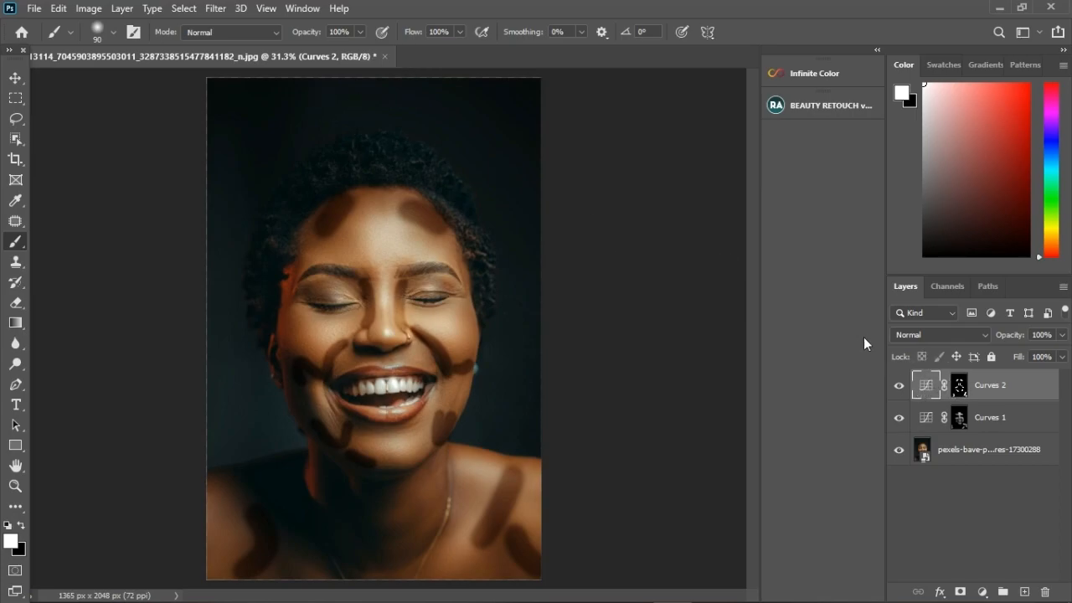
double_click(926, 385)
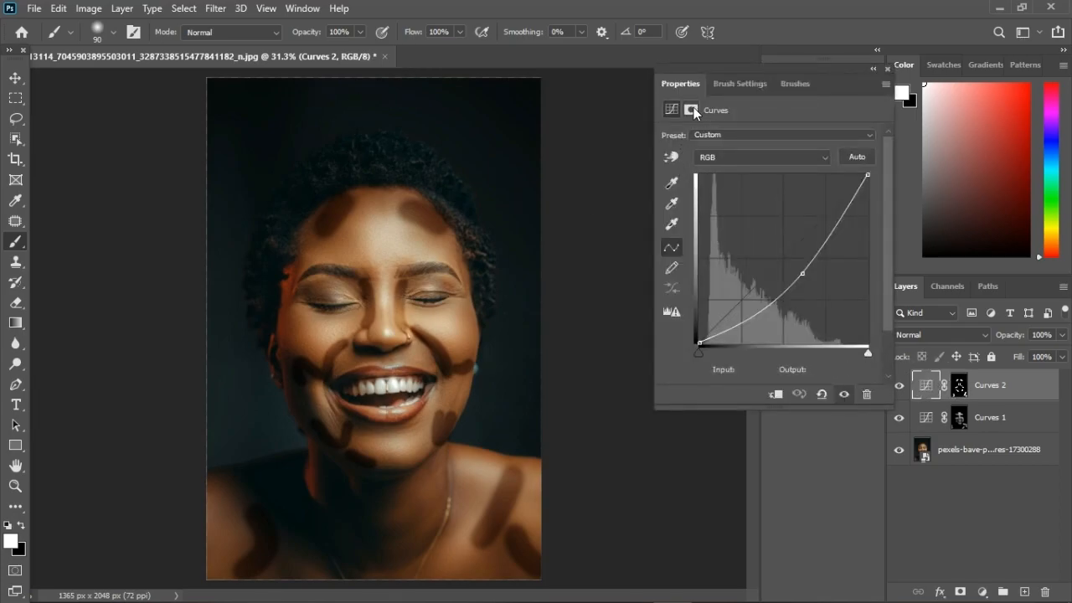
left_click(690, 110)
left_click(957, 387)
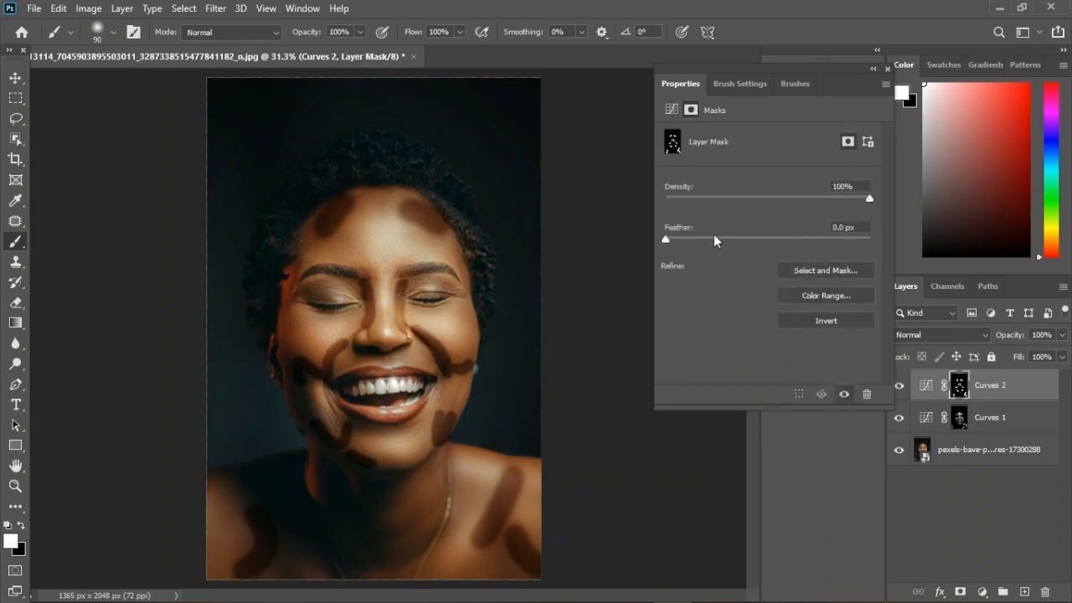
left_click_drag(668, 239, 702, 239)
left_click_drag(715, 238, 763, 246)
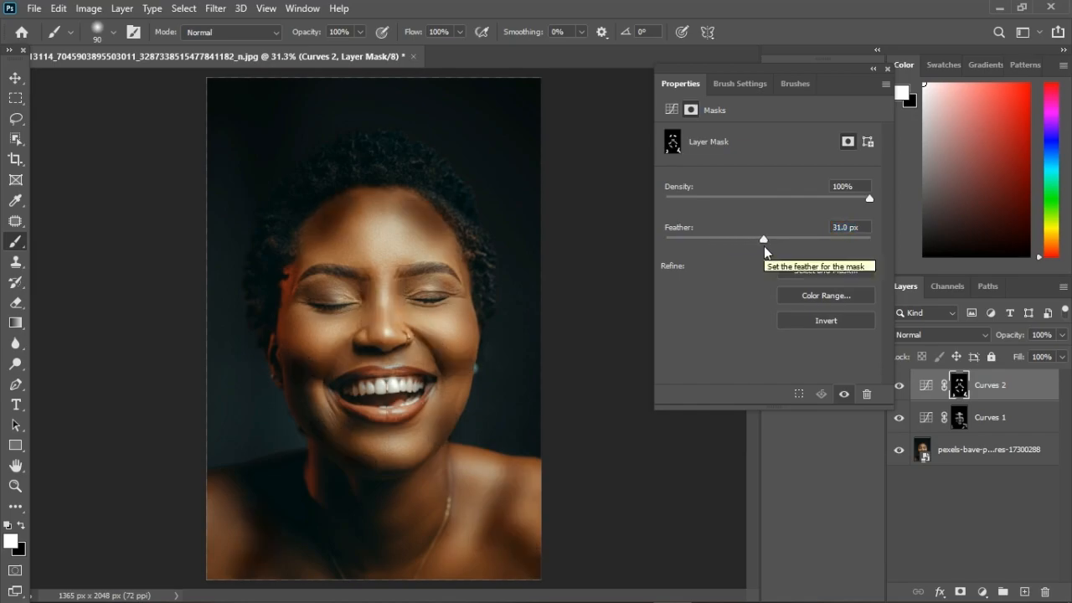
left_click(886, 69)
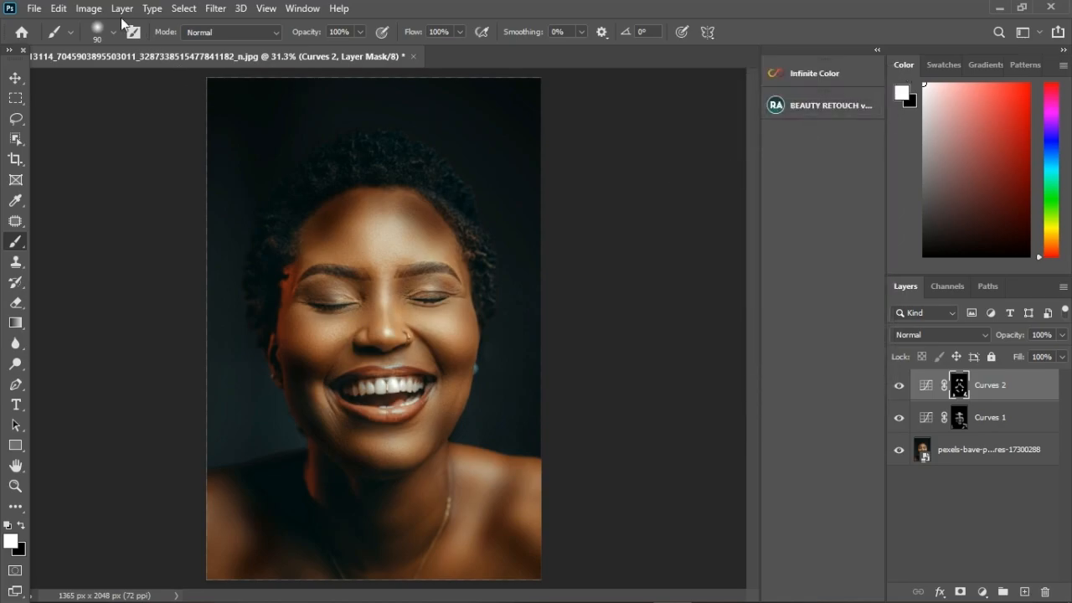
Use Apply Image on the Curves 2 mask with the Merged layer, RGB channel, Multiply blending and 100% opacity
left_click(88, 8)
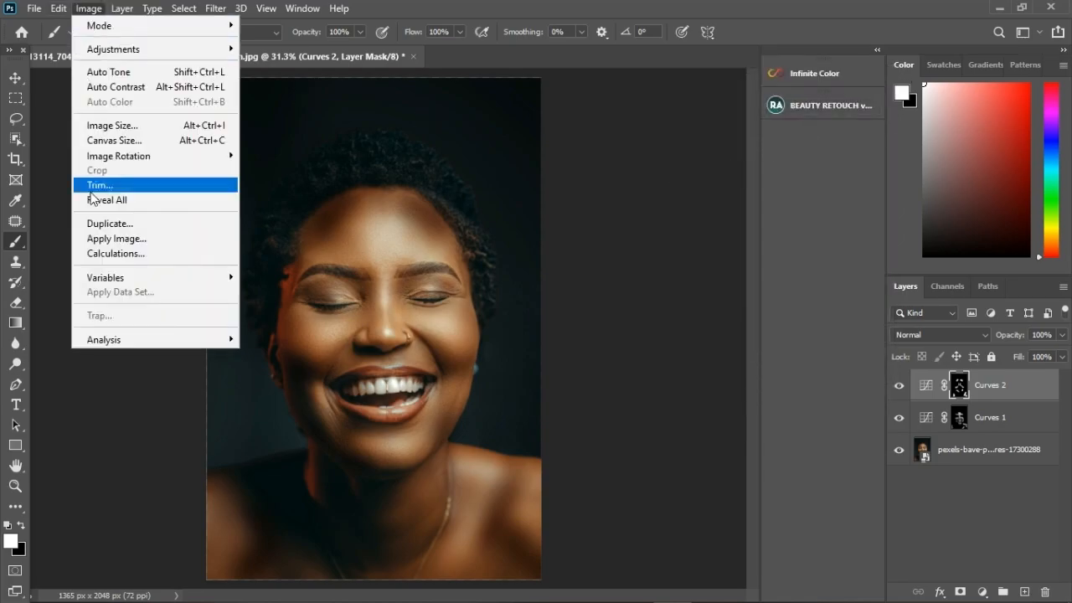
left_click(95, 240)
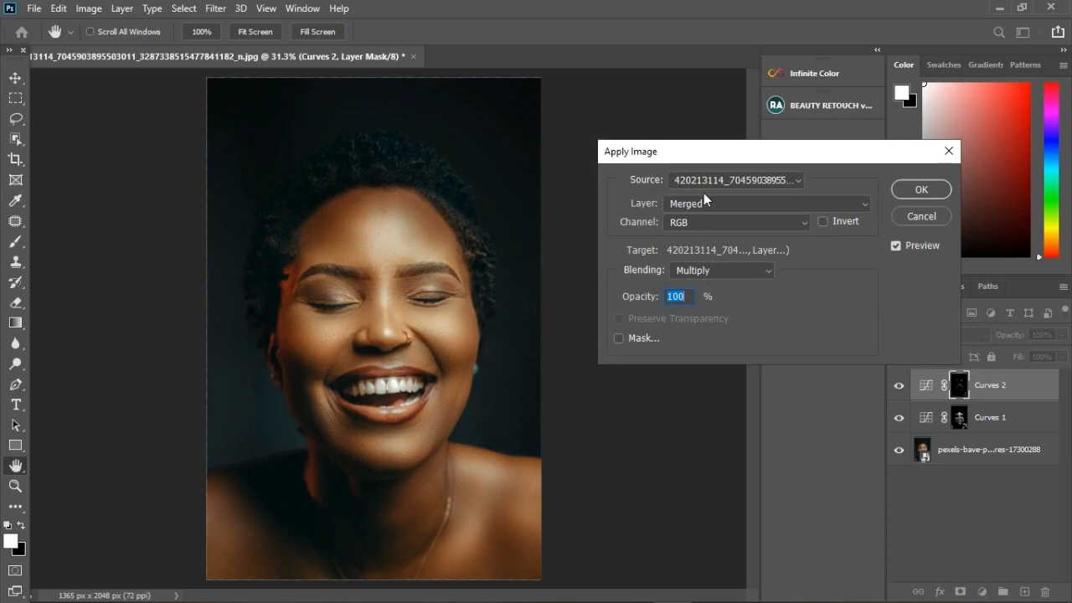
left_click(918, 190)
key("b")
Compare the face with the Curves 2 layer and the Curves 1 layer each hidden and shown
left_click(900, 386)
left_click(901, 388)
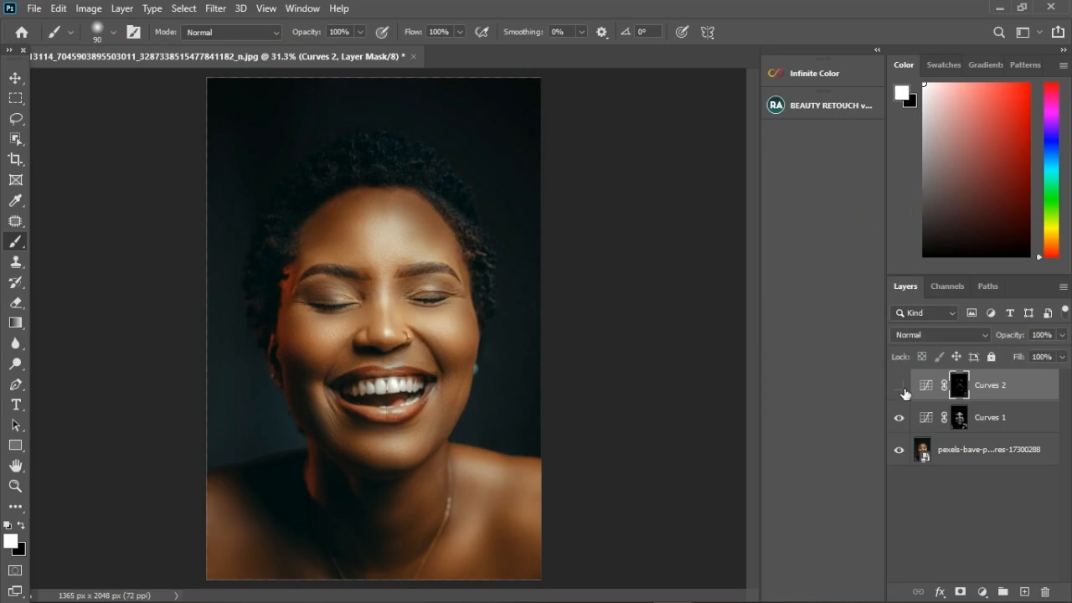
left_click(902, 390)
scroll(366, 371, "up", 5)
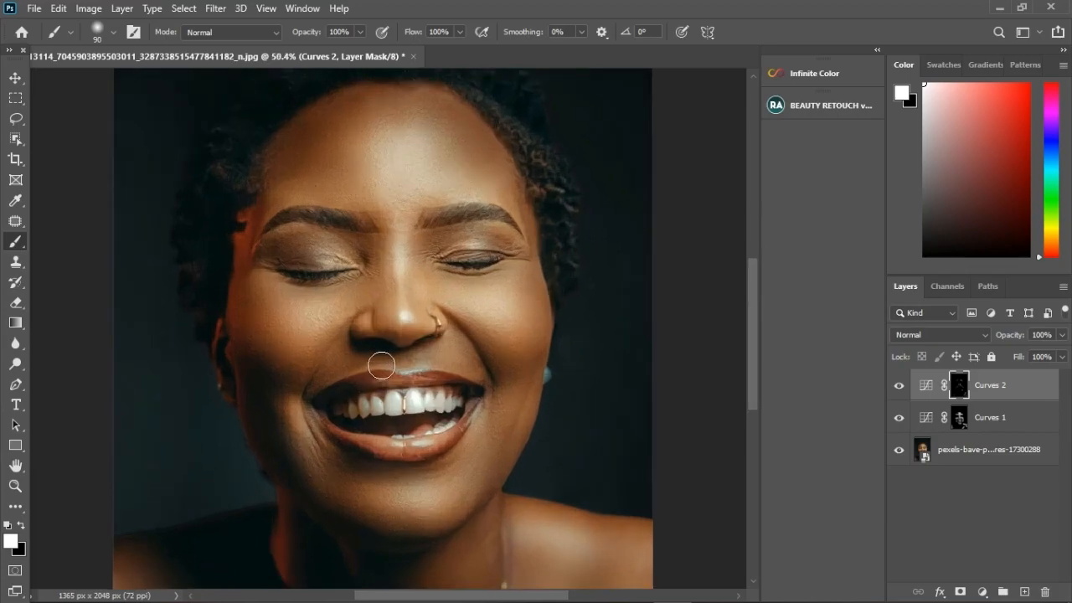
left_click(900, 388)
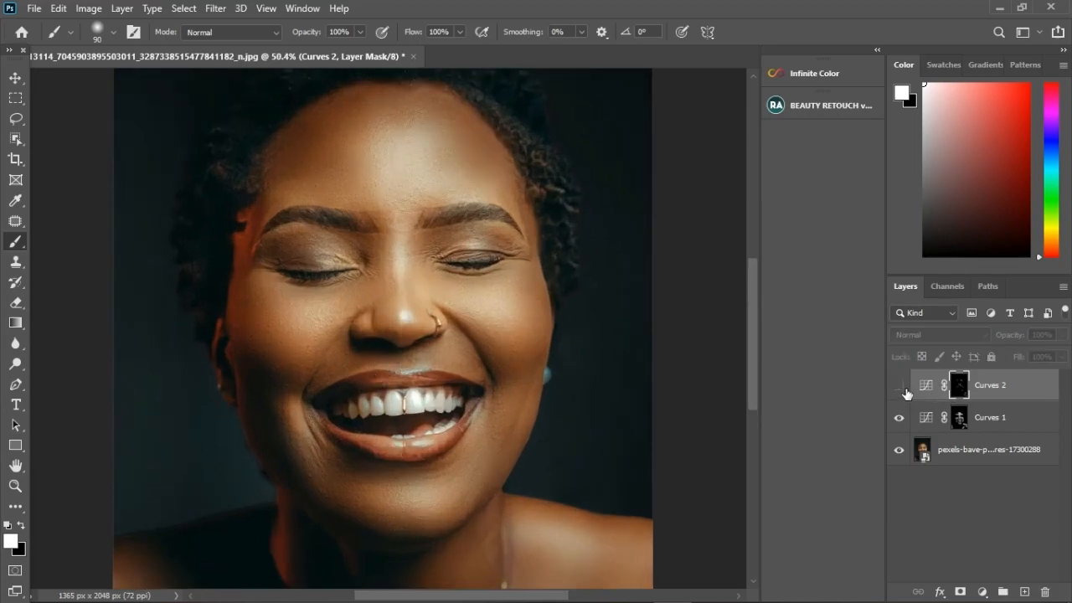
left_click(903, 390)
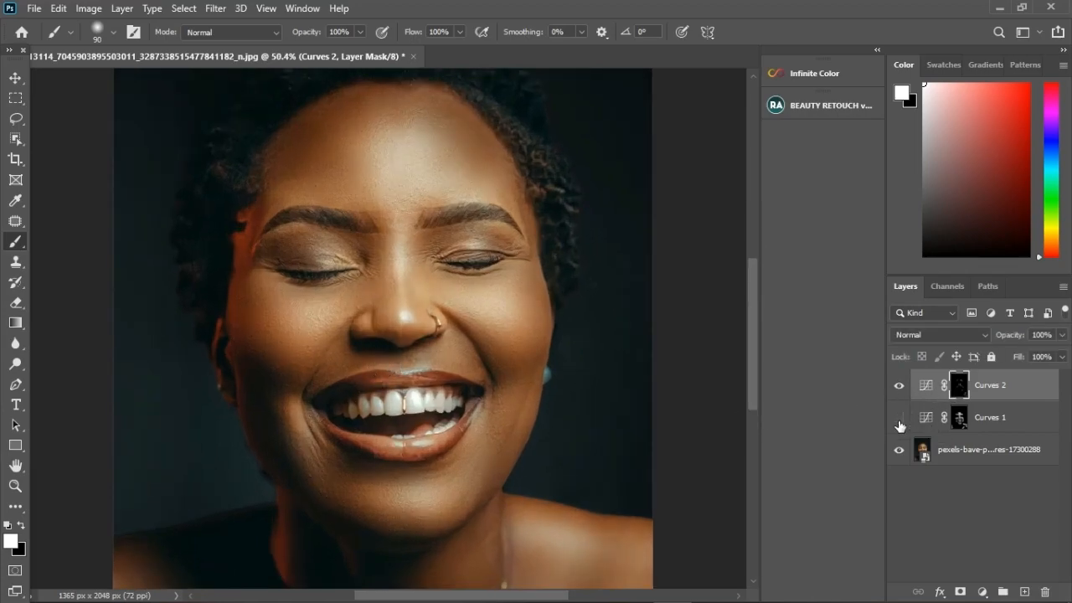
left_click(899, 419)
left_click(898, 420)
Group the Curves 1 and Curves 2 layers and compare the portrait with and without the group
left_click(1037, 425, "shift")
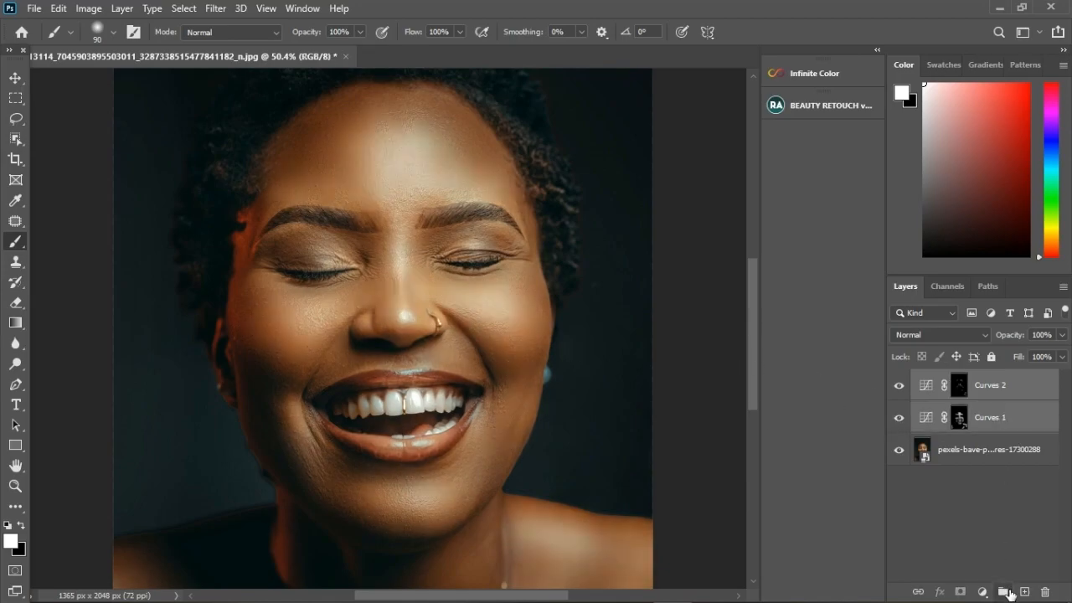
left_click(1002, 591)
left_click(898, 382)
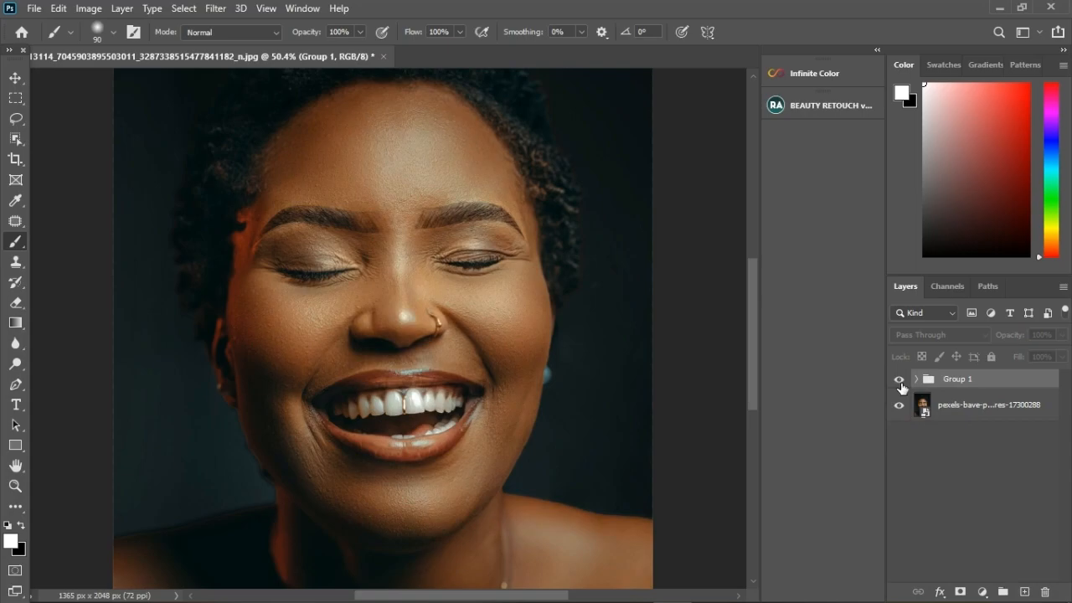
left_click(899, 381)
left_click(899, 382)
left_click(899, 382)
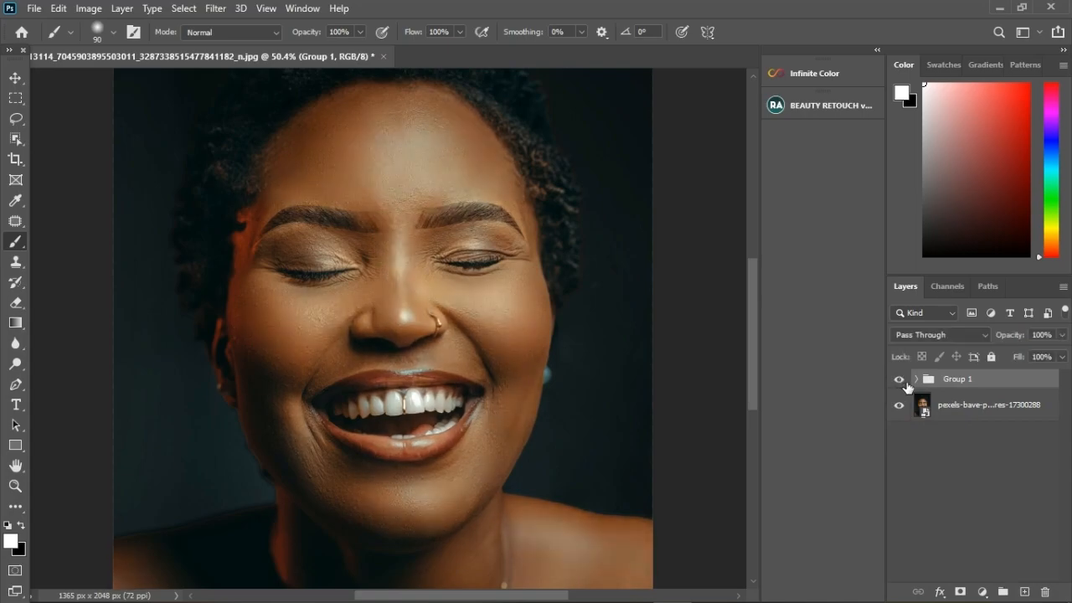
Delete the group holding both Curves layers, keeping only the portrait layer
key("Delete")
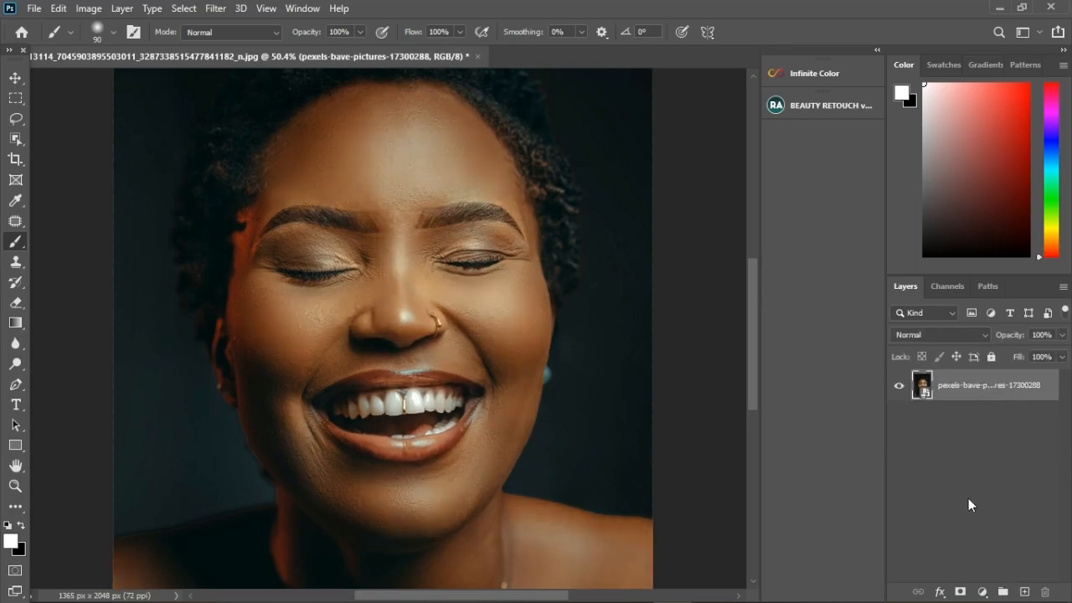
Add a brightening Curves adjustment layer with its midpoint at input 117, output 154, and invert its mask to black
left_click(981, 591)
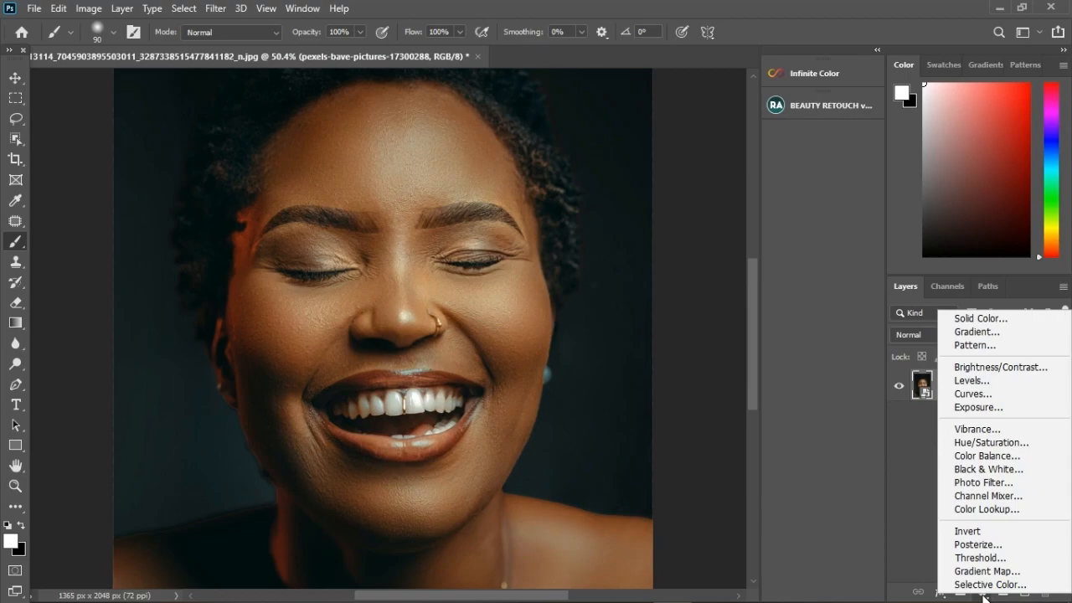
left_click(971, 394)
left_click_drag(791, 269, 776, 242)
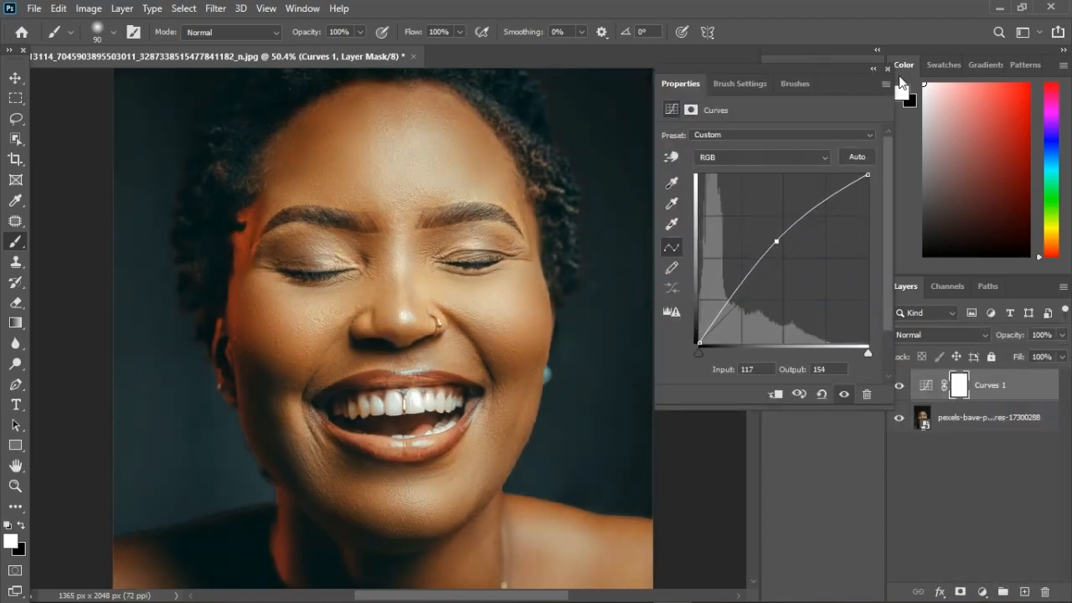
left_click(886, 69)
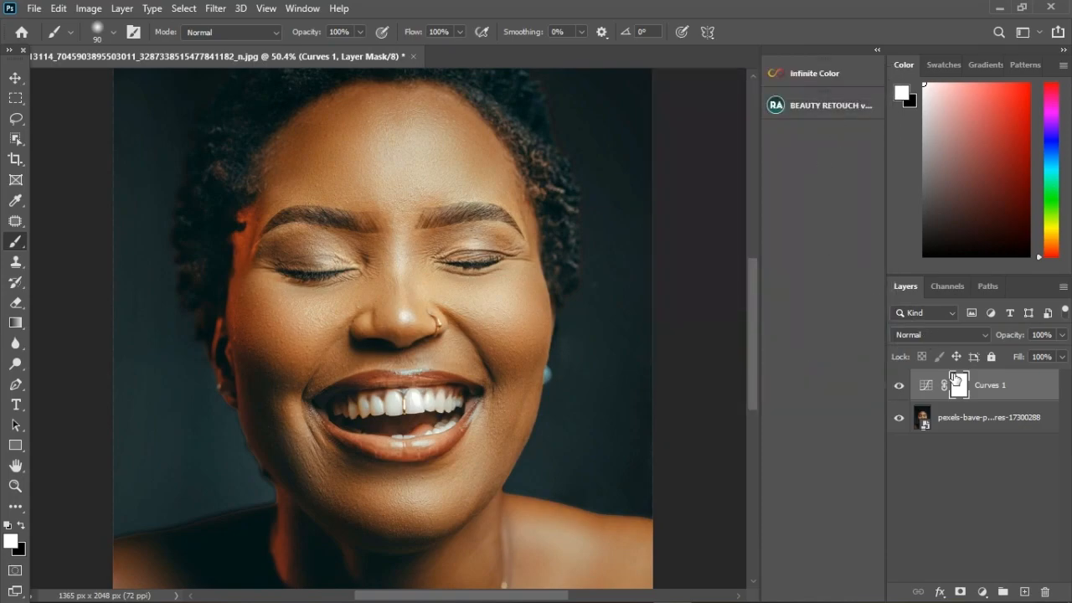
key("ctrl+i")
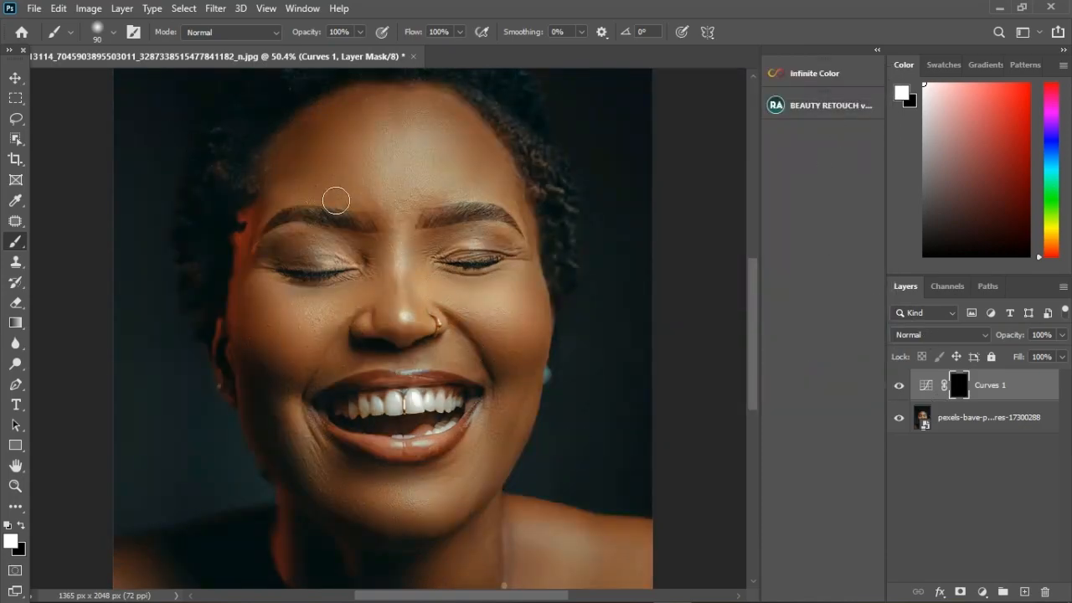
Reduce the brush size to 15 and paint white highlight strokes on the Curves 1 mask down the mid-forehead and nose bridge
key("bracketleft")
key("bracketleft")
key("bracketleft")
key("bracketleft")
key("bracketleft")
key("bracketleft")
key("bracketleft")
left_click_drag(367, 153, 424, 148)
key("bracketleft")
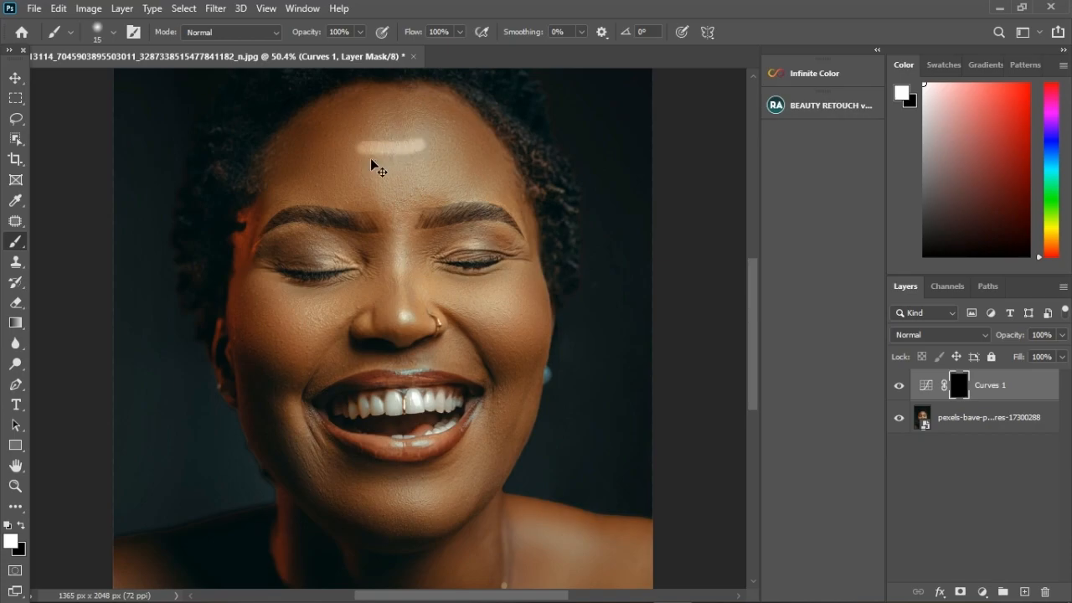
key("ctrl+z")
mouse_move(372, 144)
left_mouse_down()
mouse_move(414, 149)
mouse_move(384, 162)
mouse_move(411, 159)
mouse_move(385, 175)
mouse_move(415, 170)
mouse_move(385, 185)
mouse_move(411, 186)
mouse_move(386, 196)
mouse_move(415, 199)
mouse_move(400, 222)
left_mouse_up()
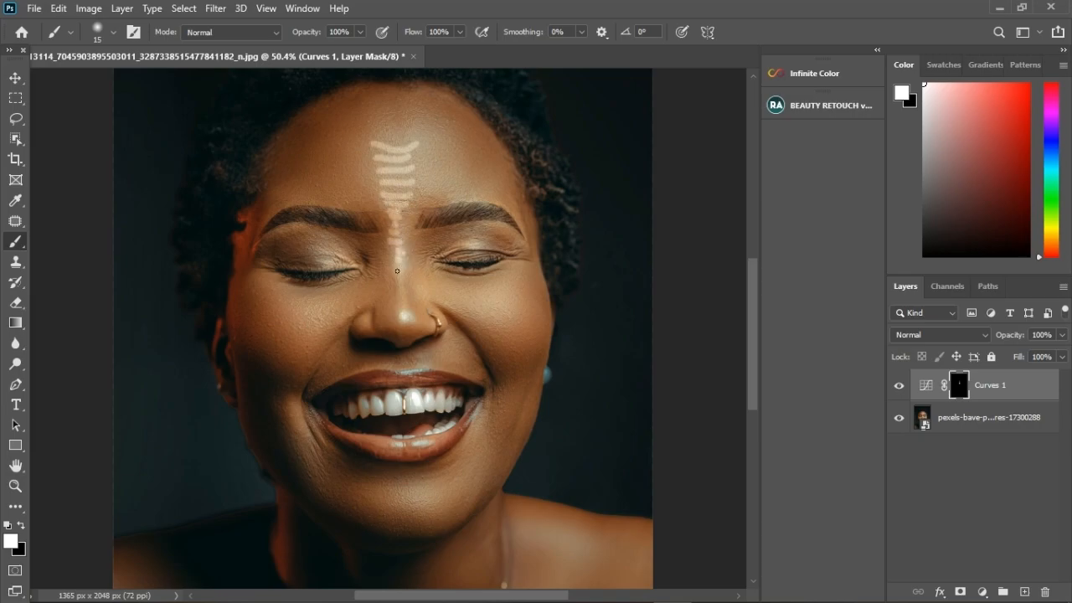
left_click_drag(399, 285, 400, 286)
Brighten the Curves 1 adjustment further by moving its curve point to input 109, output 160
double_click(925, 385)
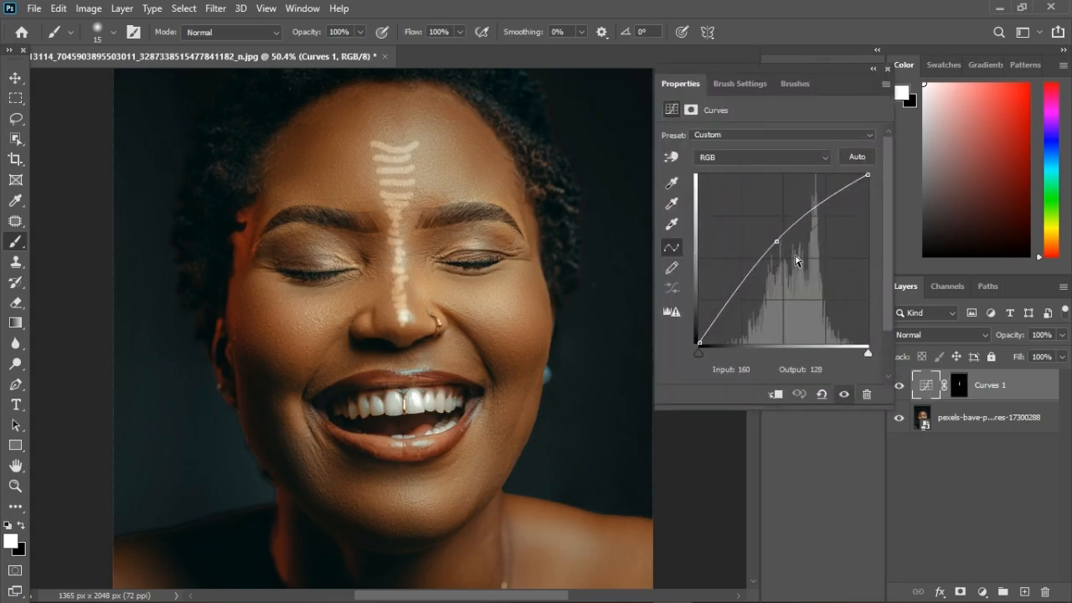
left_click_drag(781, 246, 776, 242)
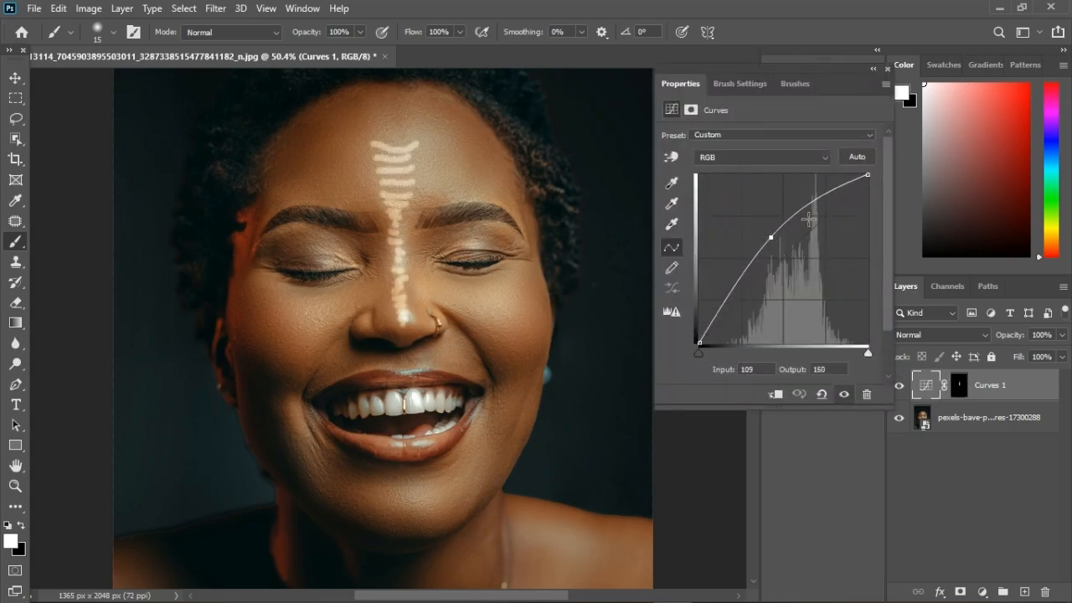
left_click(888, 68)
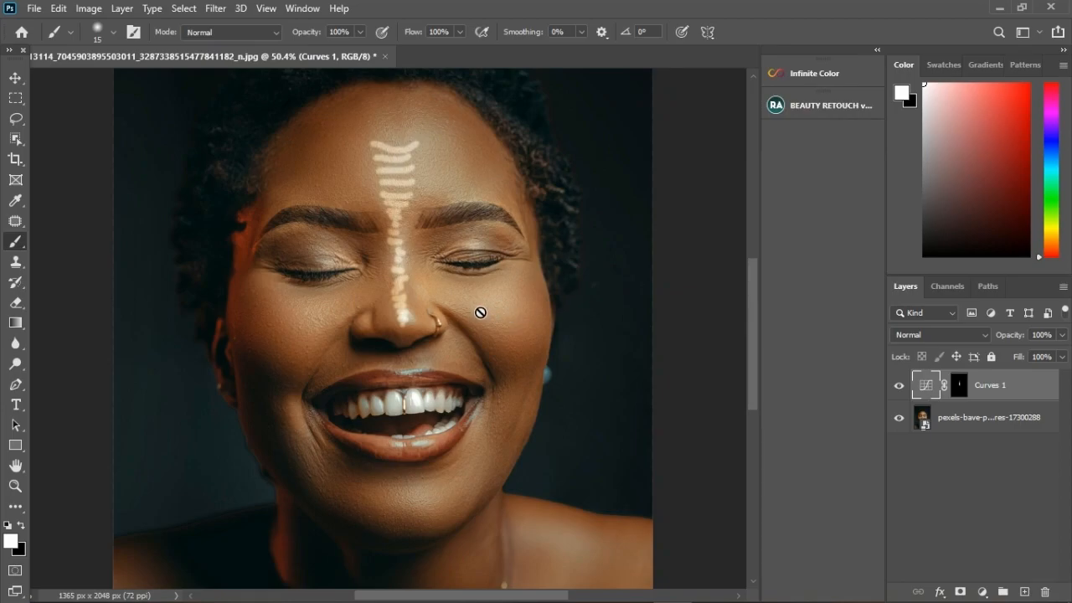
Paint white highlight strokes on the Curves 1 mask across the upper cheeks under both eyes
left_click(961, 386)
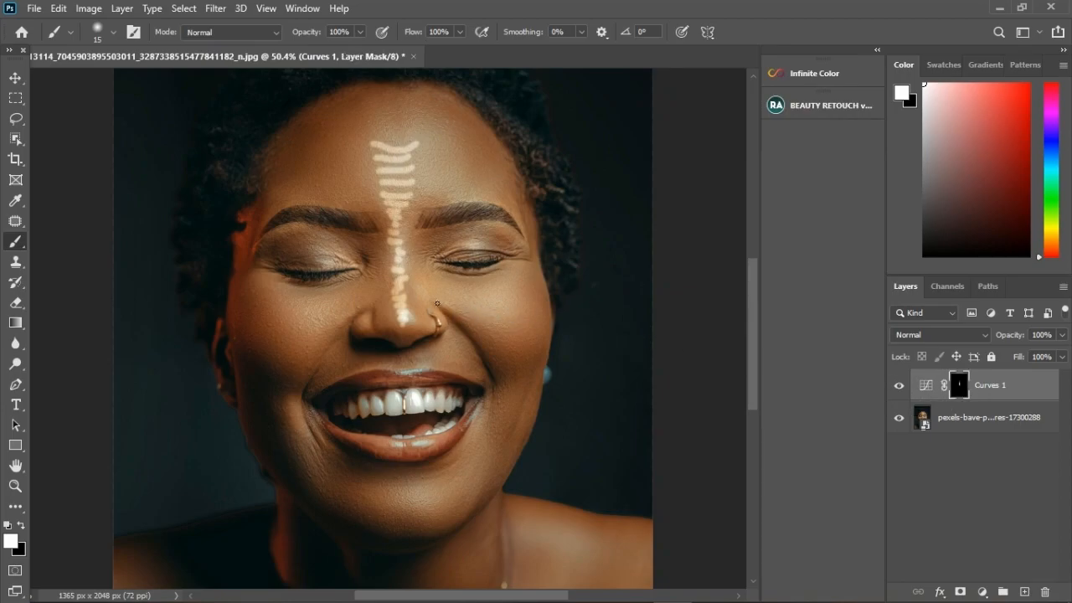
mouse_move(425, 300)
left_mouse_down()
mouse_move(472, 319)
mouse_move(479, 298)
mouse_move(483, 314)
mouse_move(496, 298)
mouse_move(499, 319)
mouse_move(504, 296)
mouse_move(529, 310)
left_mouse_up()
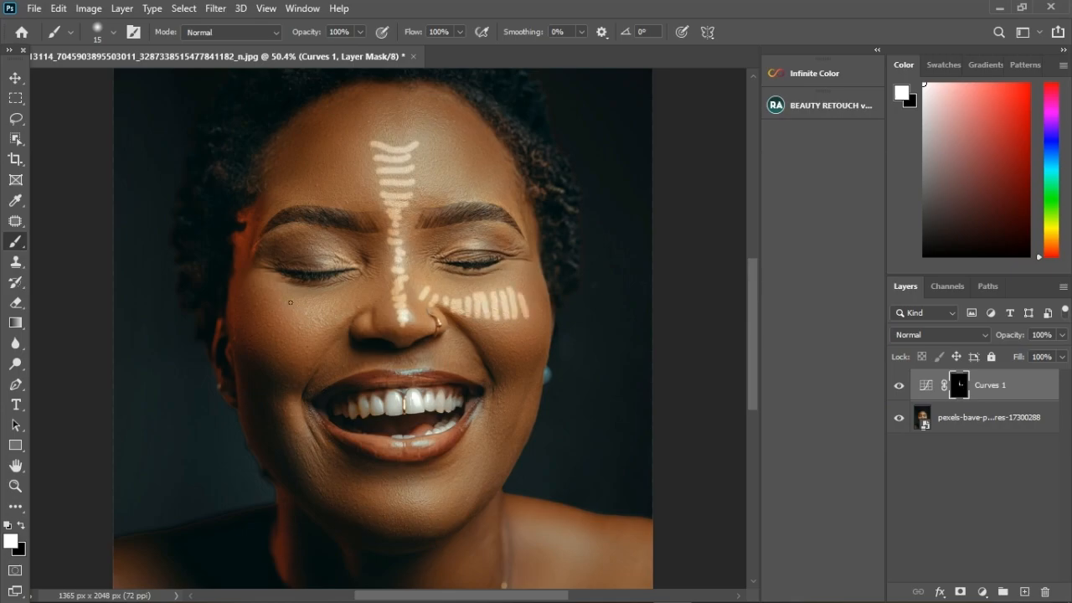
mouse_move(255, 292)
left_mouse_down()
mouse_move(300, 305)
mouse_move(333, 299)
mouse_move(333, 308)
left_mouse_up()
left_click_drag(326, 323, 339, 317)
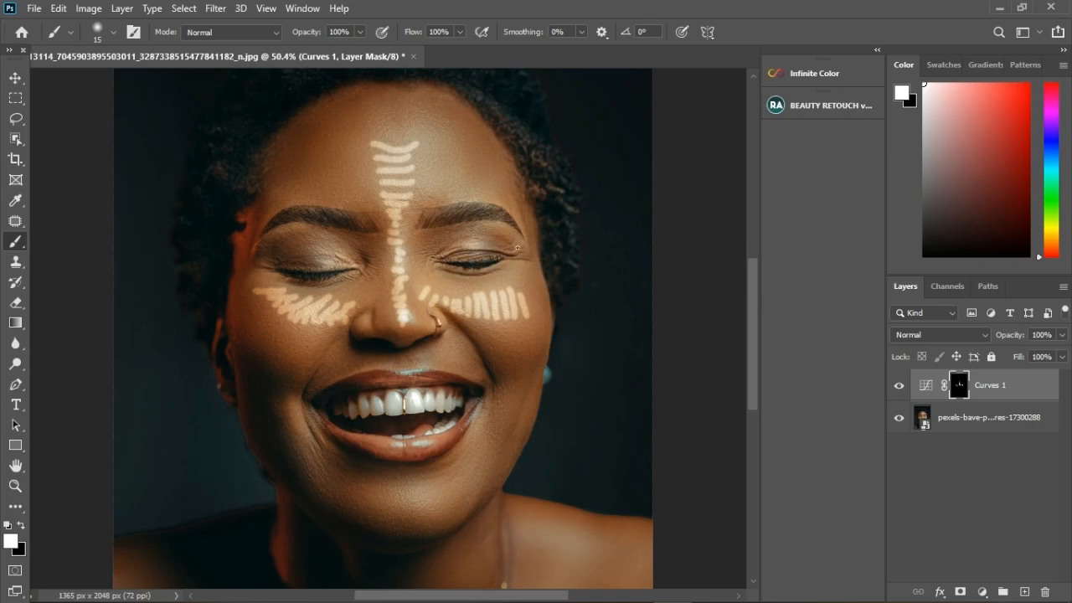
Paint highlights on the Curves 1 mask over the forehead, one brow, the lower cheek, both mouth corners and the chin
mouse_move(426, 151)
left_mouse_down()
mouse_move(421, 178)
mouse_move(434, 172)
mouse_move(432, 185)
mouse_move(523, 214)
left_mouse_up()
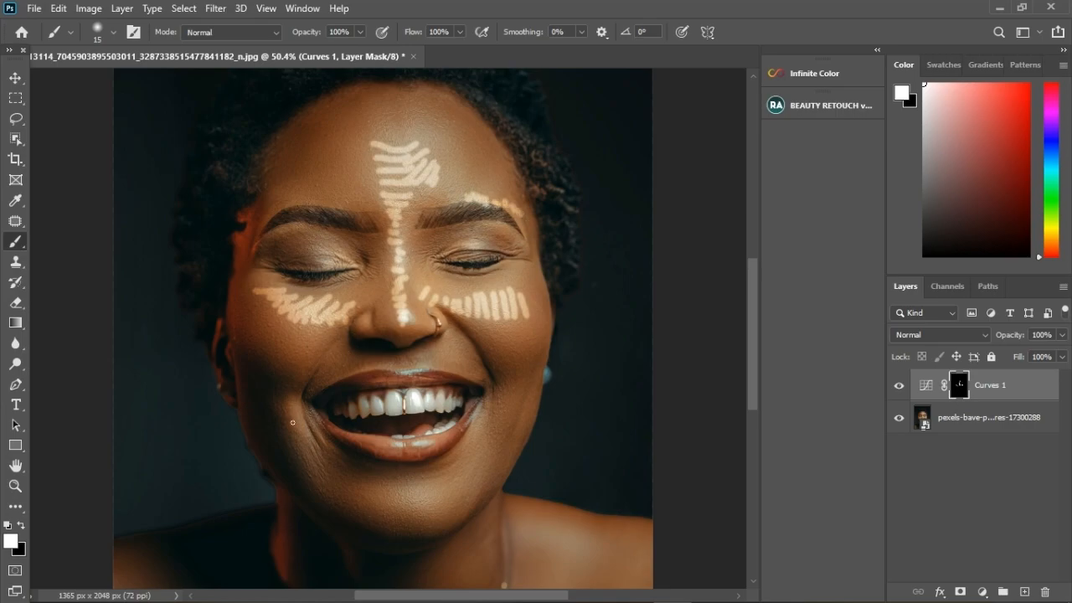
left_click_drag(250, 333, 306, 365)
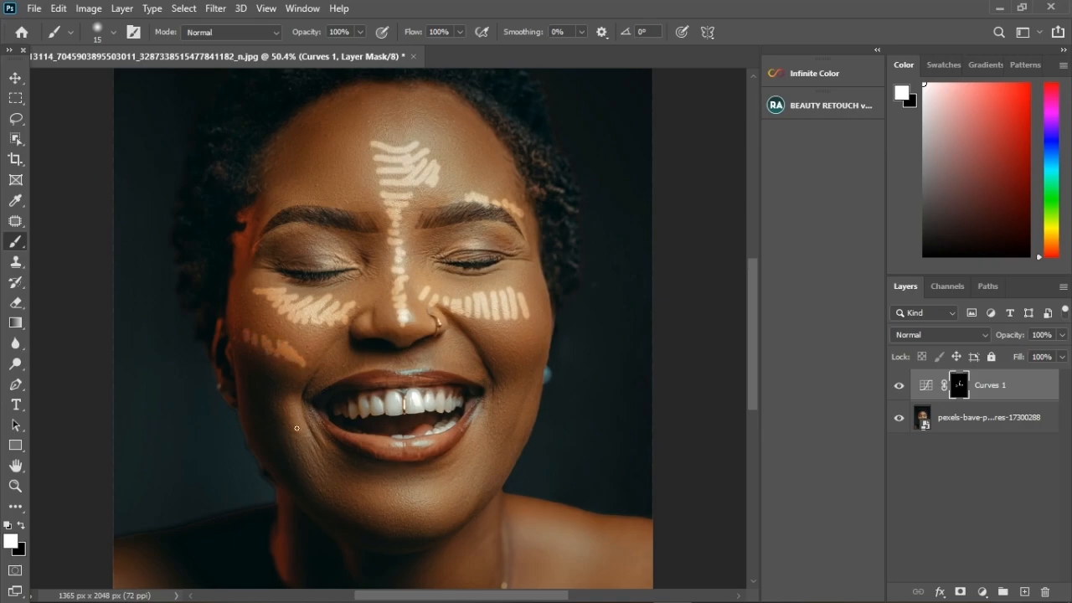
left_click_drag(294, 423, 311, 445)
mouse_move(385, 493)
left_mouse_down()
mouse_move(419, 487)
mouse_move(429, 510)
mouse_move(449, 509)
mouse_move(389, 519)
mouse_move(440, 519)
mouse_move(401, 511)
mouse_move(436, 512)
left_mouse_up()
left_click_drag(476, 436, 460, 498)
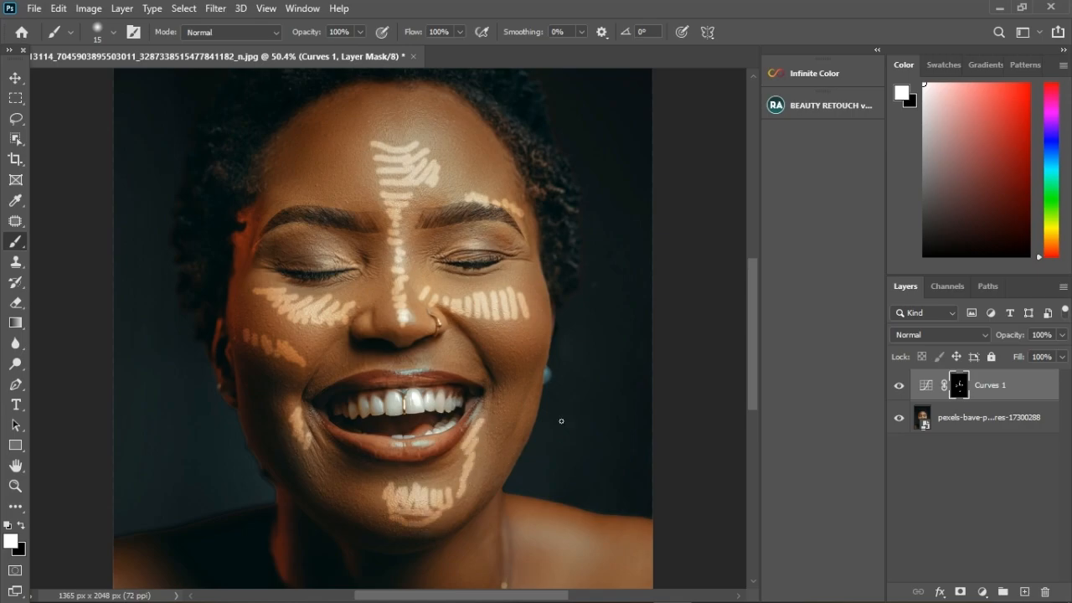
Extend the Curves 1 highlights to the jaw side, the temple, above the other brow and along the red-lit face edge
left_click_drag(538, 399, 519, 442)
left_click_drag(529, 269, 553, 315)
left_click_drag(273, 207, 326, 201)
scroll(351, 183, "down", 1)
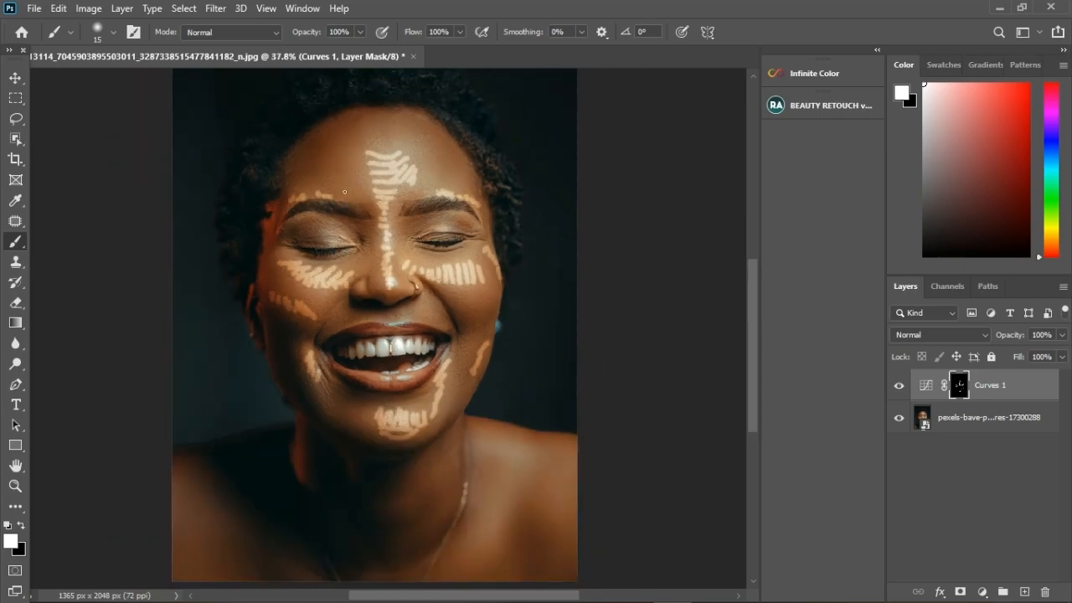
scroll(268, 211, "up", 3)
mouse_move(269, 220)
left_mouse_down()
mouse_move(250, 321)
mouse_move(265, 268)
mouse_move(259, 305)
left_mouse_up()
Paint highlight strokes on the Curves 1 mask along the neck, both shoulders and the upper chest
scroll(287, 297, "down", 2)
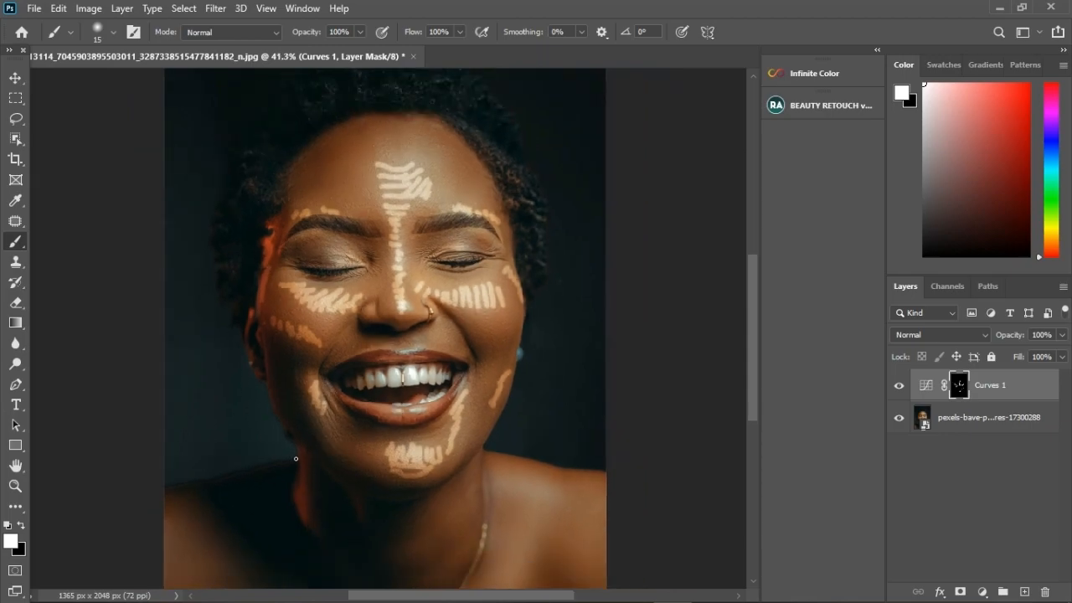
left_click_drag(311, 460, 306, 514)
scroll(418, 481, "down", 3)
scroll(469, 462, "up", 1)
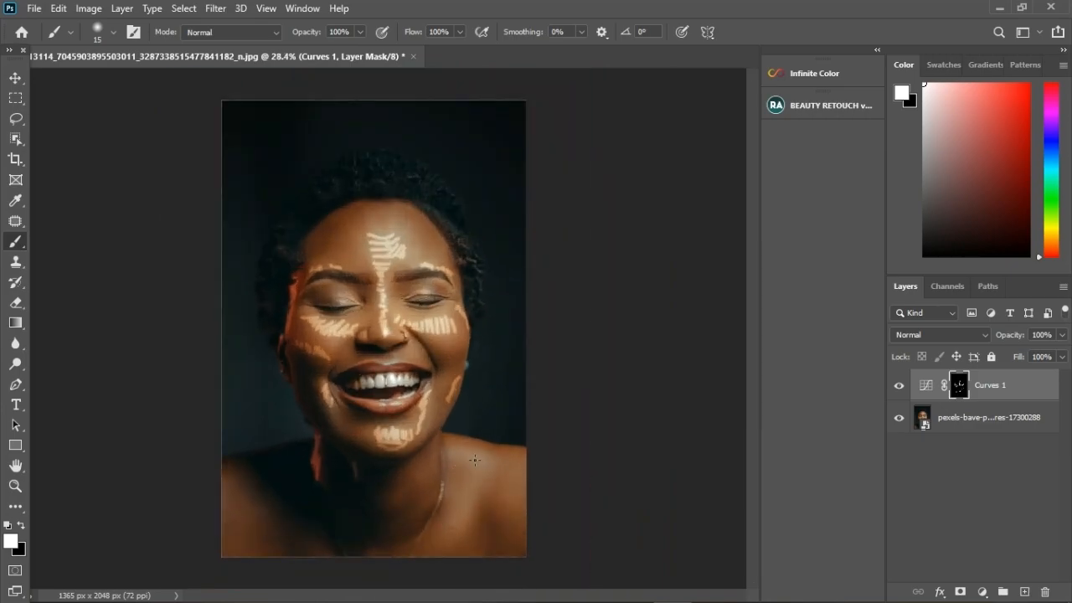
mouse_move(456, 455)
left_mouse_down()
mouse_move(491, 462)
mouse_move(455, 461)
mouse_move(491, 478)
mouse_move(460, 522)
mouse_move(477, 528)
mouse_move(465, 515)
mouse_move(493, 502)
left_mouse_up()
mouse_move(517, 461)
left_mouse_down()
mouse_move(509, 499)
mouse_move(527, 515)
left_mouse_up()
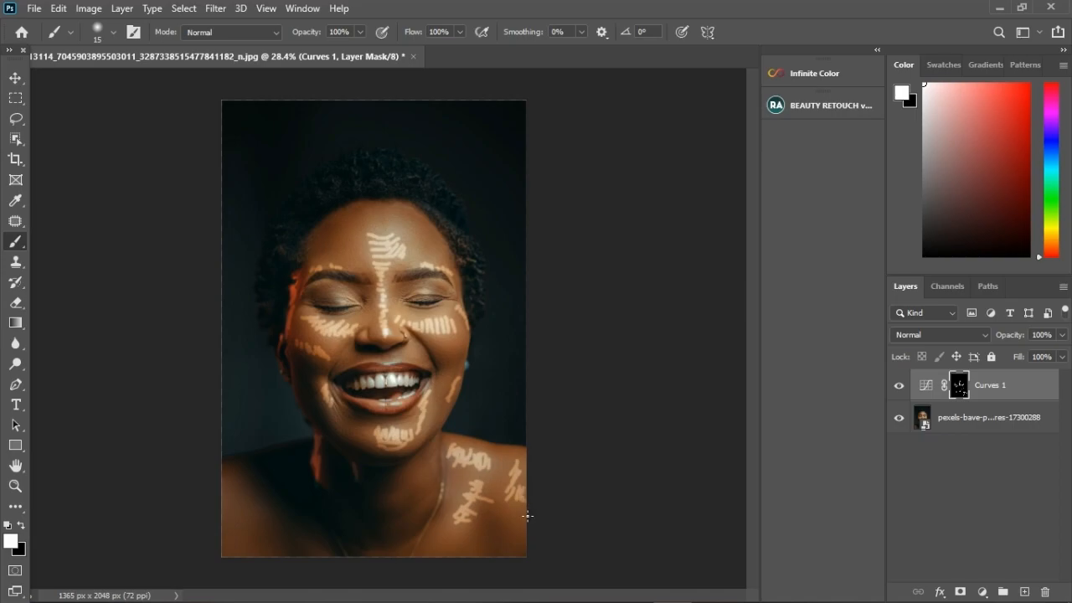
mouse_move(452, 529)
left_mouse_down()
mouse_move(440, 542)
mouse_move(427, 536)
left_mouse_up()
mouse_move(239, 491)
left_mouse_down()
mouse_move(251, 502)
mouse_move(237, 526)
left_mouse_up()
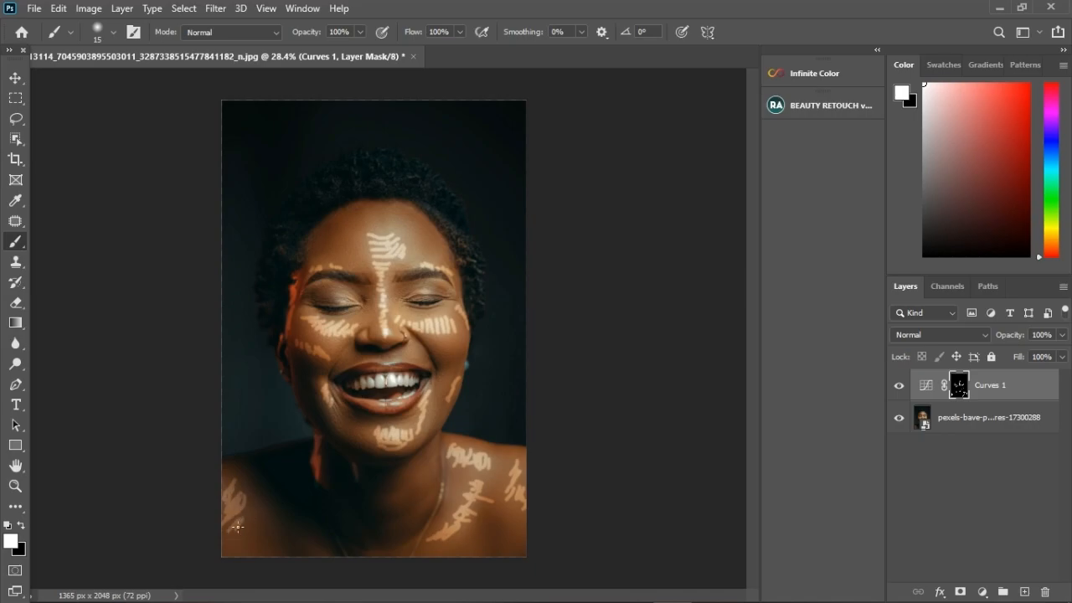
left_click_drag(236, 480, 234, 484)
mouse_move(403, 503)
left_mouse_down()
mouse_move(427, 469)
mouse_move(441, 472)
left_mouse_up()
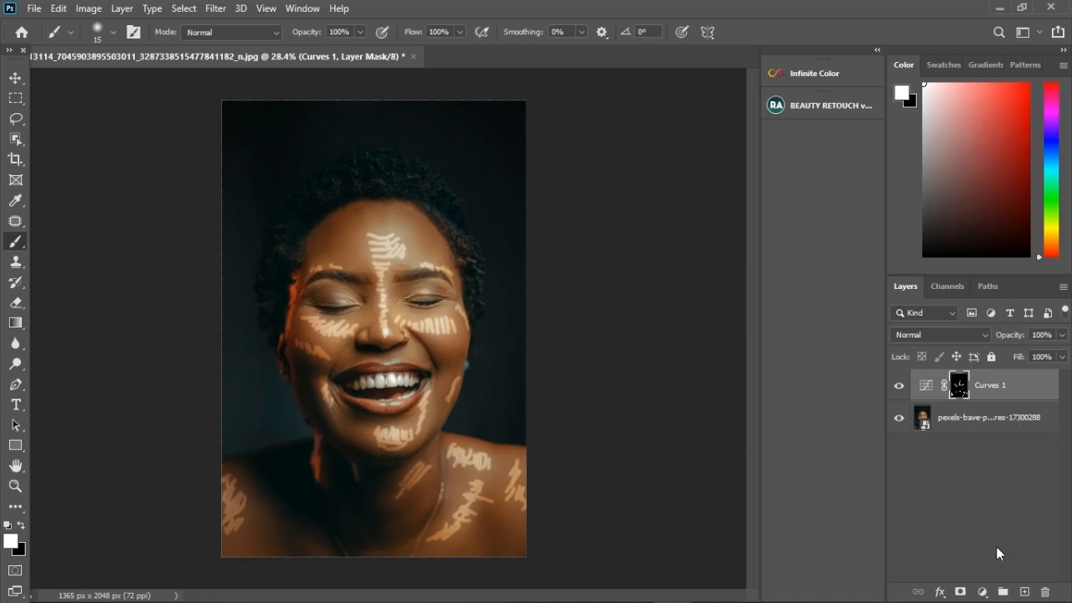
Add a second Curves adjustment layer, pull its midpoint down to darken the portrait, and invert its mask to black
left_click(983, 592)
left_click(981, 391)
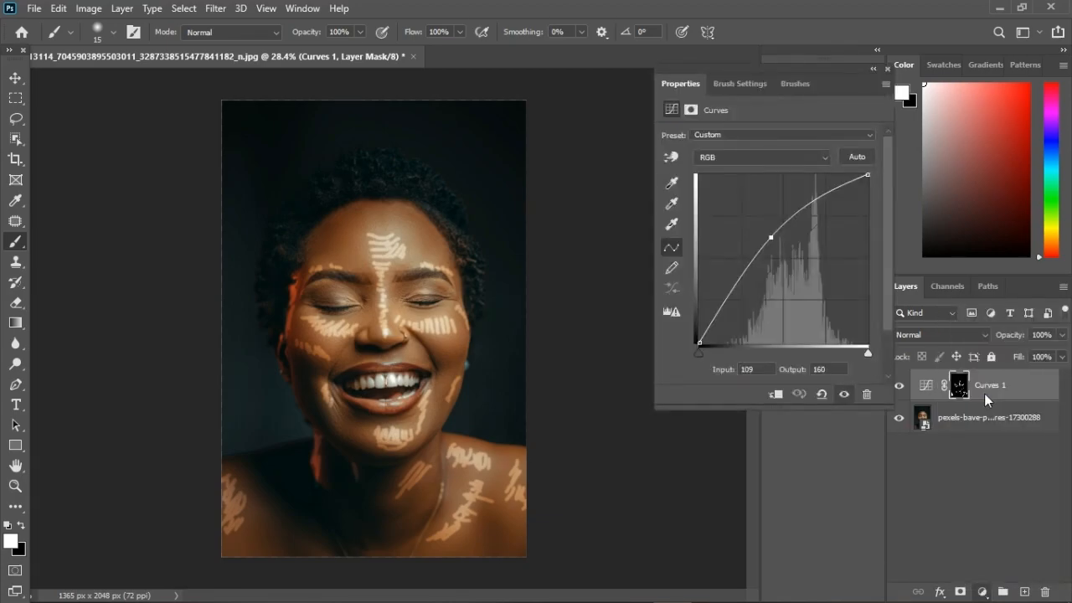
left_click_drag(790, 255, 806, 282)
left_click(881, 68)
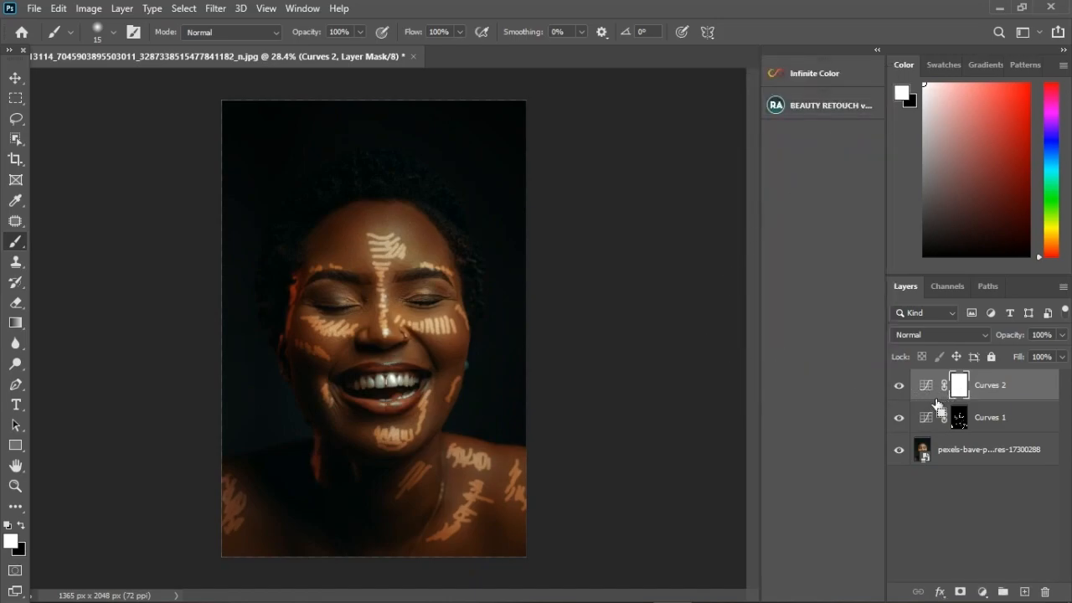
key("ctrl+i")
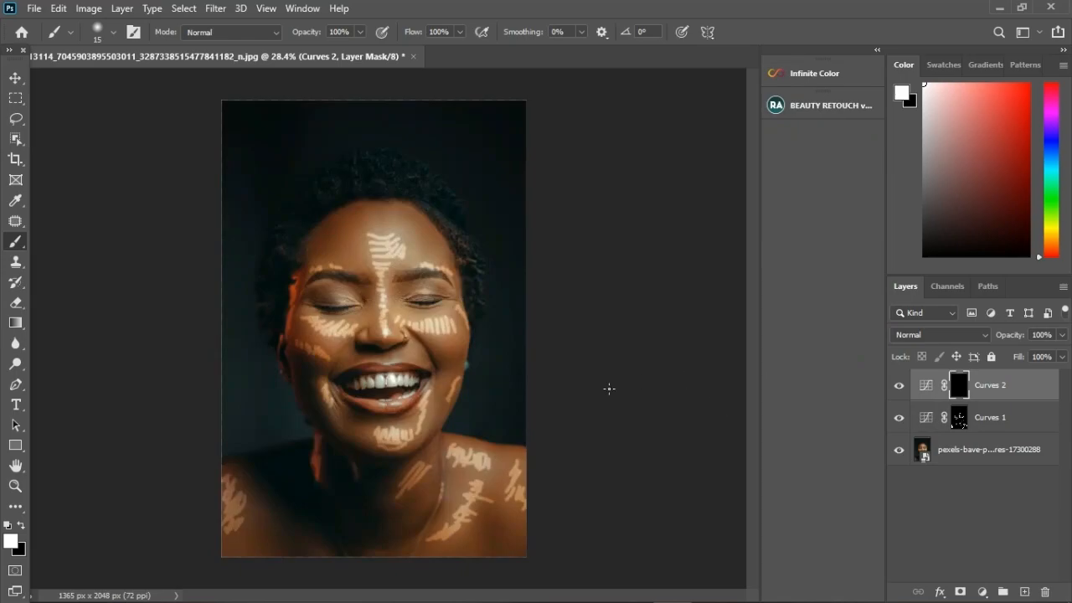
Paint shadow strokes on the Curves 2 mask below the cheekbones, under the cheek highlight and along both sides of the forehead
scroll(396, 301, "up", 5)
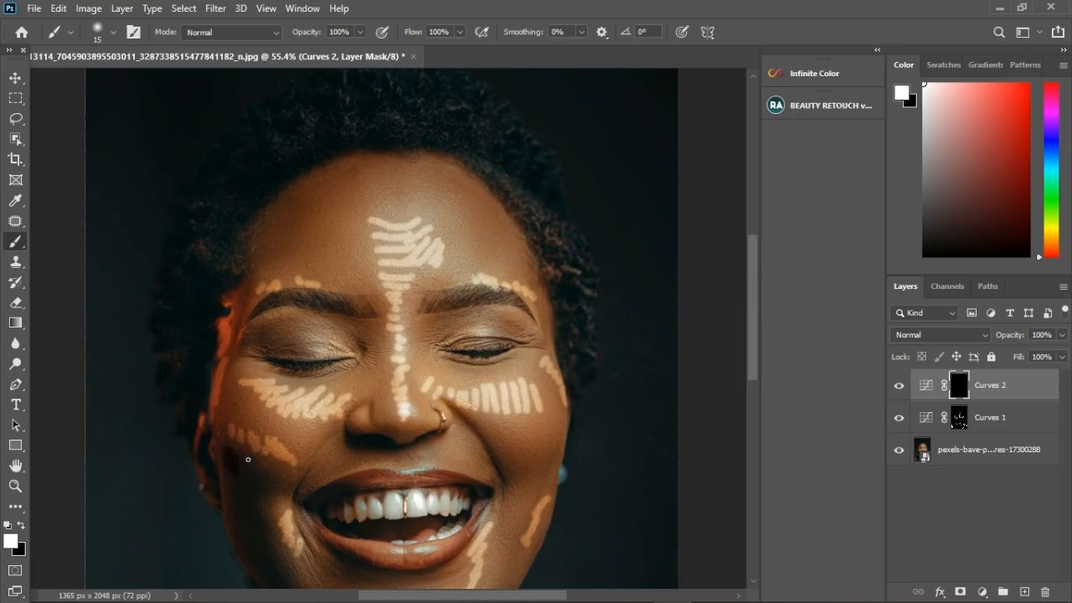
mouse_move(251, 481)
left_mouse_down()
mouse_move(283, 475)
mouse_move(281, 492)
mouse_move(283, 484)
mouse_move(246, 492)
left_mouse_up()
mouse_move(248, 394)
left_mouse_down()
mouse_move(242, 405)
mouse_move(292, 423)
left_mouse_up()
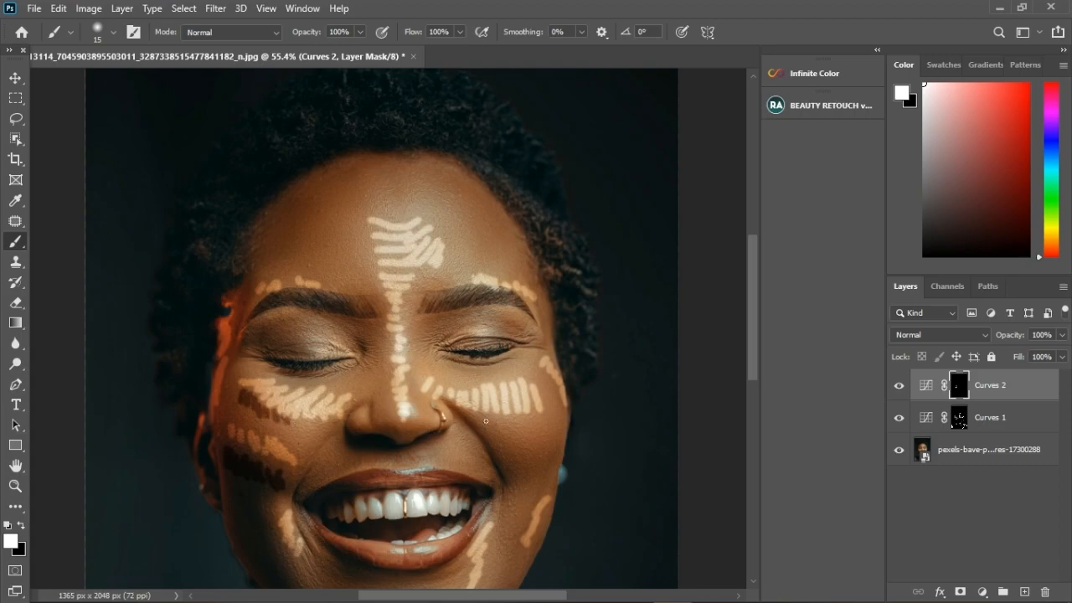
mouse_move(478, 421)
left_mouse_down()
mouse_move(510, 456)
mouse_move(532, 448)
mouse_move(543, 467)
mouse_move(559, 458)
mouse_move(514, 452)
mouse_move(535, 469)
left_mouse_up()
left_click_drag(225, 439, 230, 433)
left_click_drag(245, 307, 236, 336)
mouse_move(313, 203)
left_mouse_down()
mouse_move(287, 217)
mouse_move(290, 203)
mouse_move(251, 299)
left_mouse_up()
left_click_drag(463, 179, 541, 286)
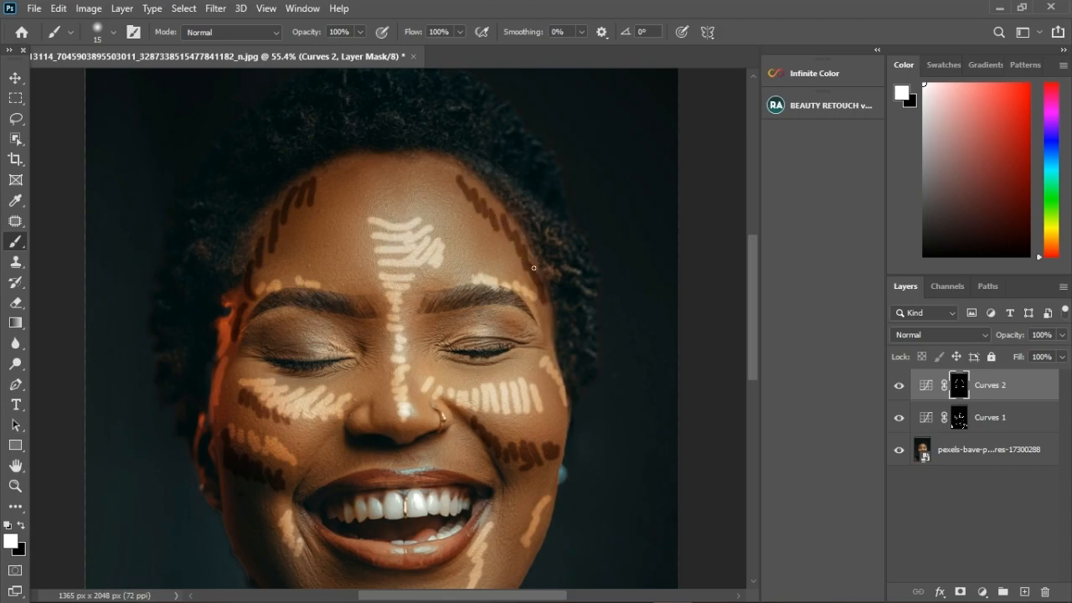
Paint shadow strokes on the Curves 2 mask along the jawline and on both sides of the chest
scroll(534, 259, "down", 3)
scroll(395, 473, "up", 3)
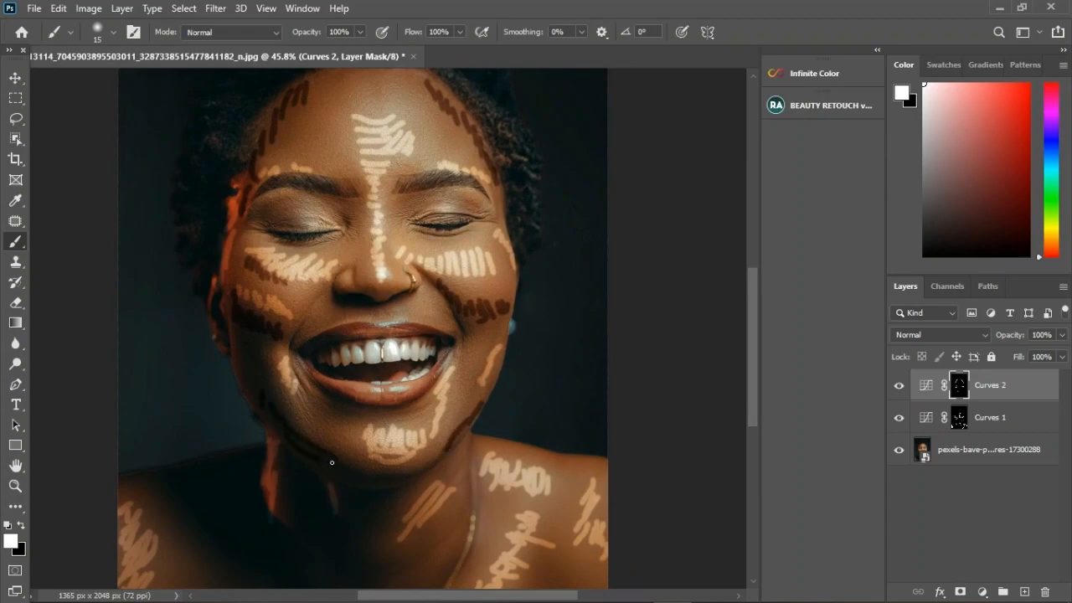
scroll(427, 473, "down", 1)
left_click_drag(247, 527, 263, 569)
left_click_drag(266, 538, 273, 572)
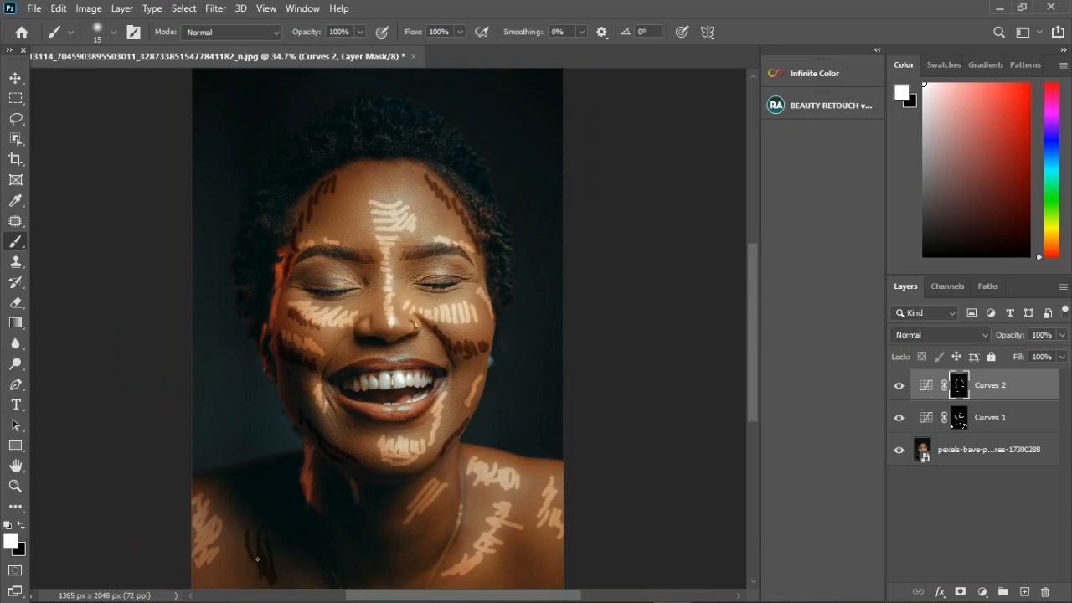
mouse_move(512, 541)
left_mouse_down()
mouse_move(518, 577)
mouse_move(531, 563)
mouse_move(544, 584)
left_mouse_up()
Paint shadow strokes on the Curves 2 mask above both outer sides of the upper lip
scroll(390, 320, "up", 3)
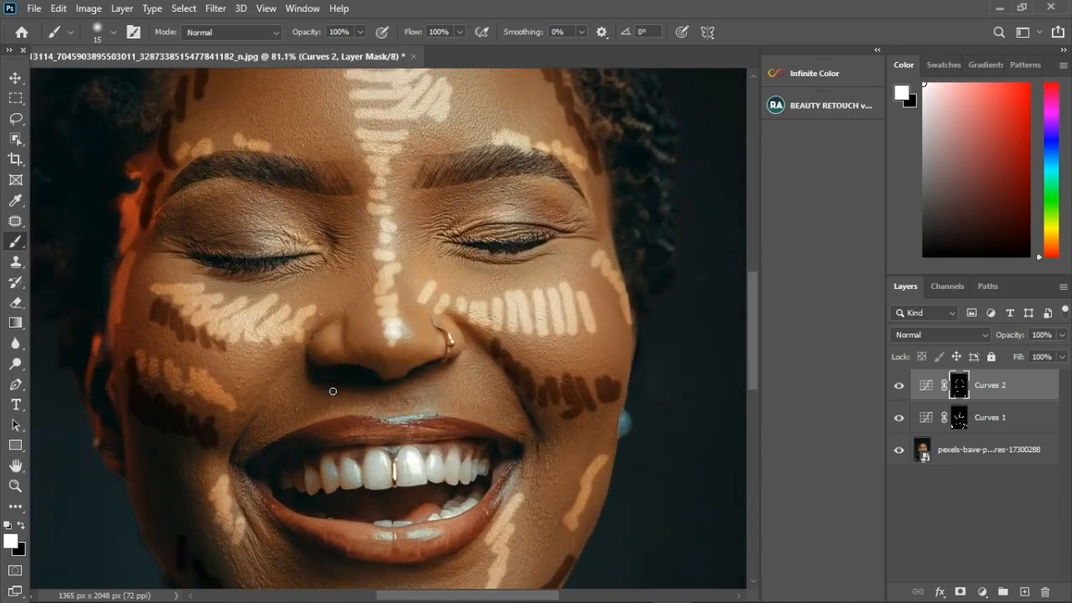
left_click_drag(342, 390, 260, 434)
left_click_drag(503, 402, 521, 421)
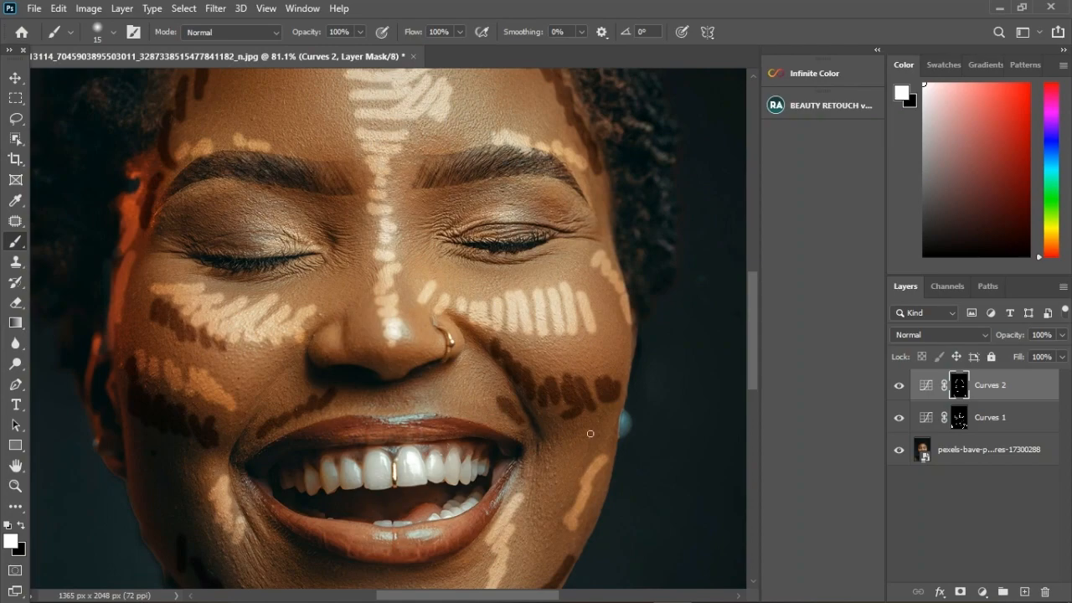
Return to the Curves 1 mask and paint highlights above the upper lip and along both lips
left_click(959, 417)
left_click_drag(379, 389, 360, 417)
mouse_move(434, 390)
left_mouse_down()
mouse_move(419, 400)
mouse_move(430, 411)
left_mouse_up()
left_click_drag(346, 428, 457, 422)
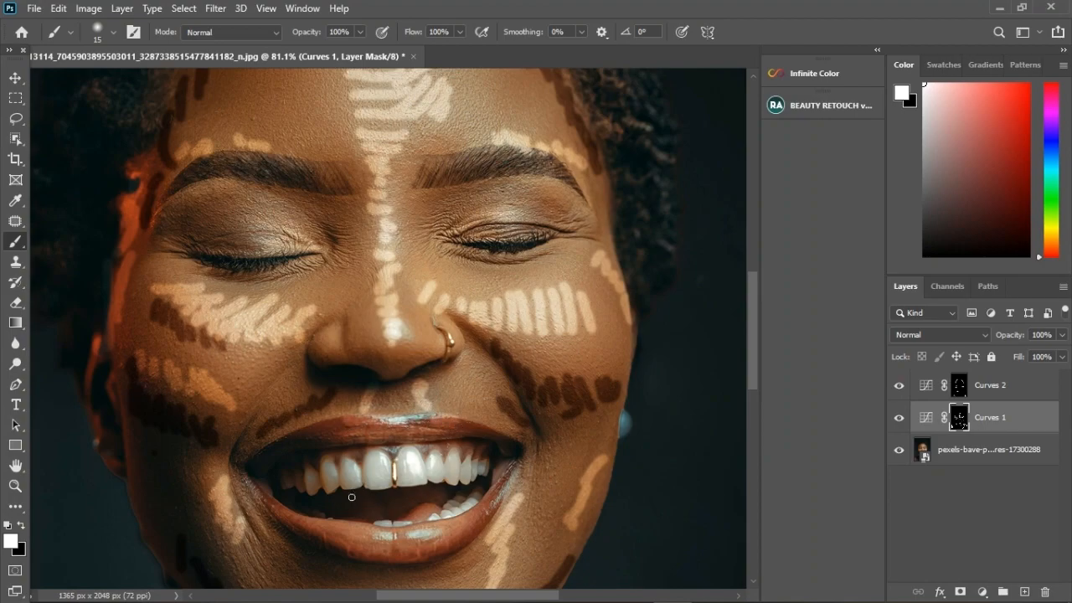
mouse_move(328, 533)
left_mouse_down()
mouse_move(403, 545)
mouse_move(462, 535)
mouse_move(514, 475)
left_mouse_up()
Paint highlight strokes on the Curves 1 mask over both eyelids
scroll(515, 475, "down", 5)
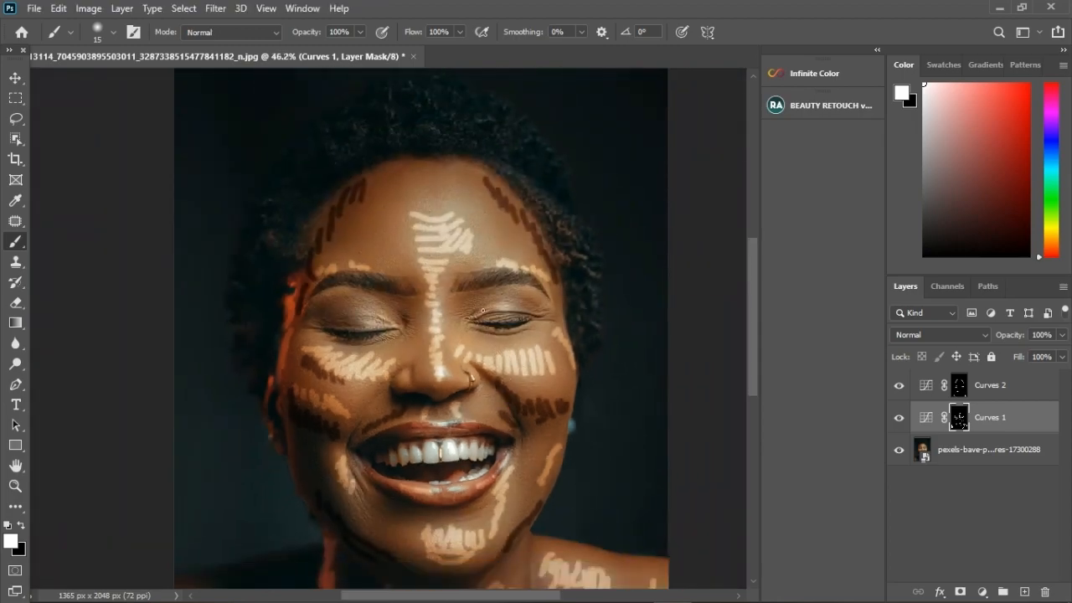
scroll(357, 335, "up", 2)
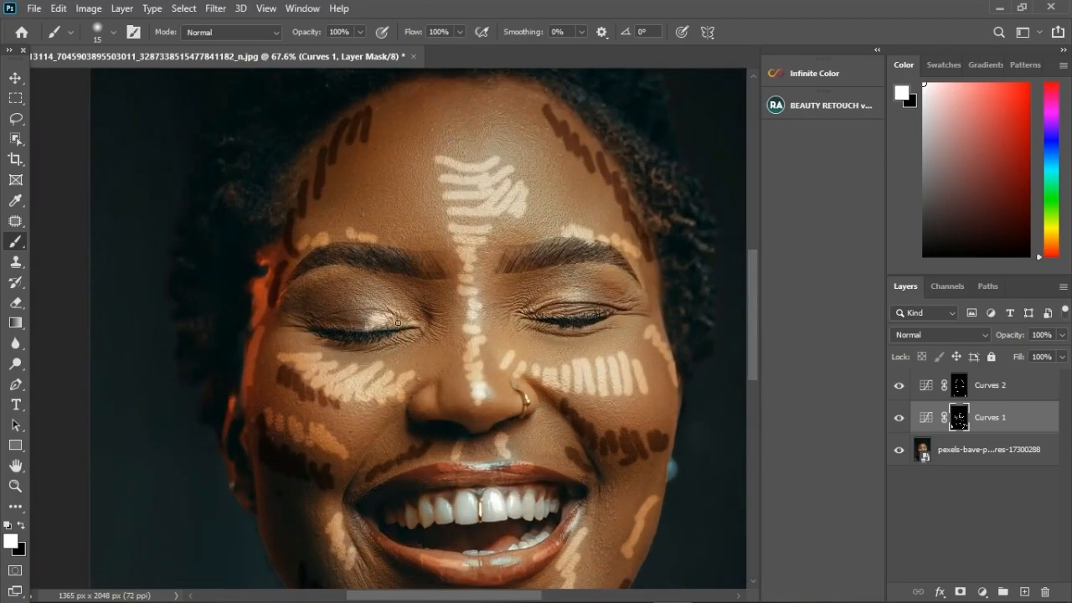
left_click_drag(377, 323, 362, 307)
mouse_move(577, 297)
left_mouse_down()
mouse_move(566, 297)
mouse_move(613, 299)
left_mouse_up()
scroll(613, 298, "down", 5)
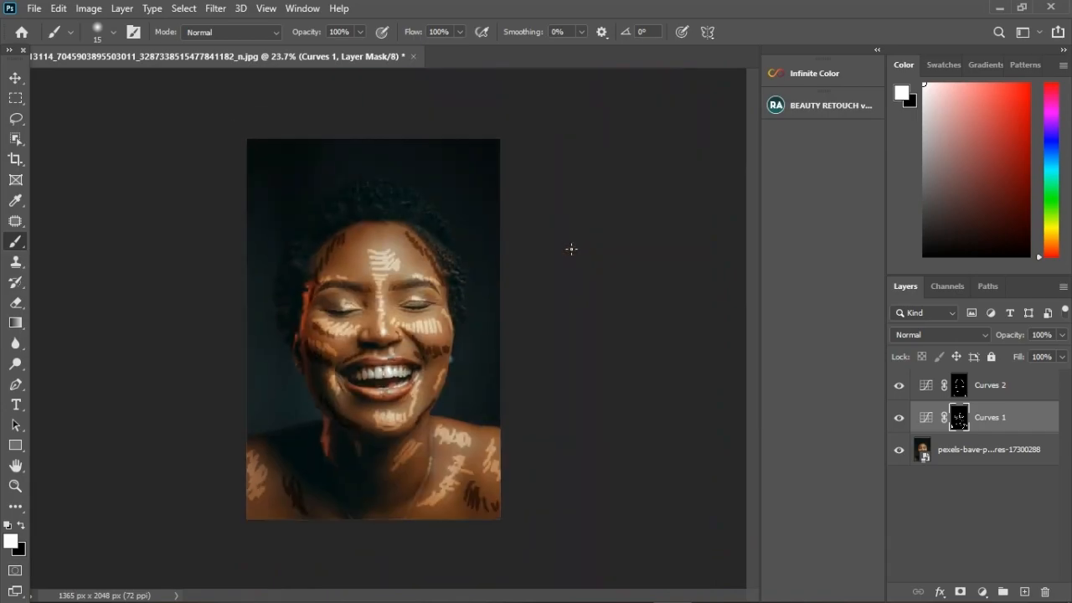
scroll(336, 338, "up", 1)
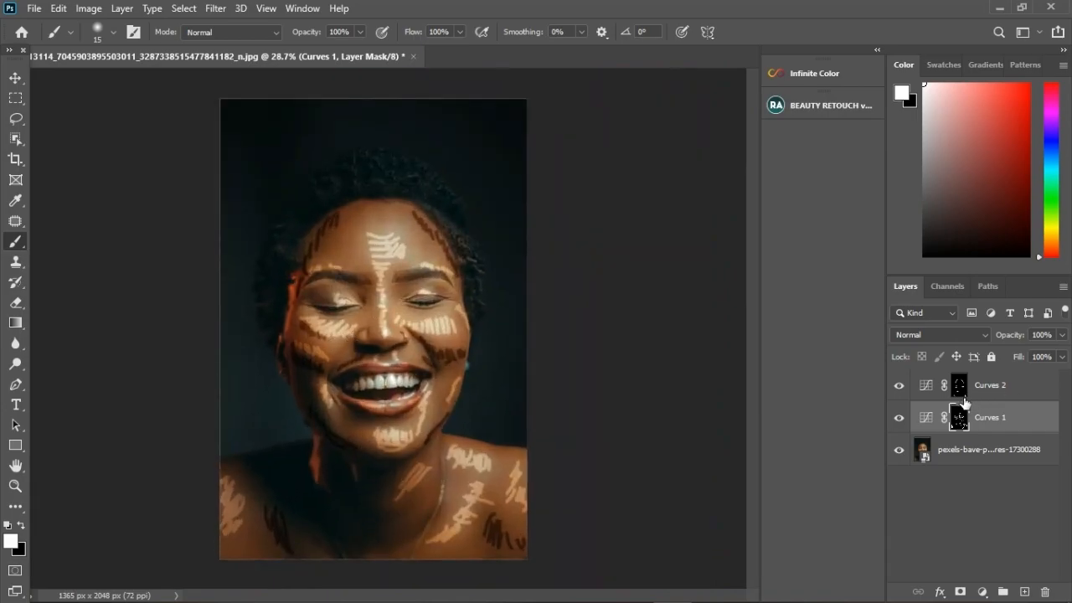
left_click(217, 9)
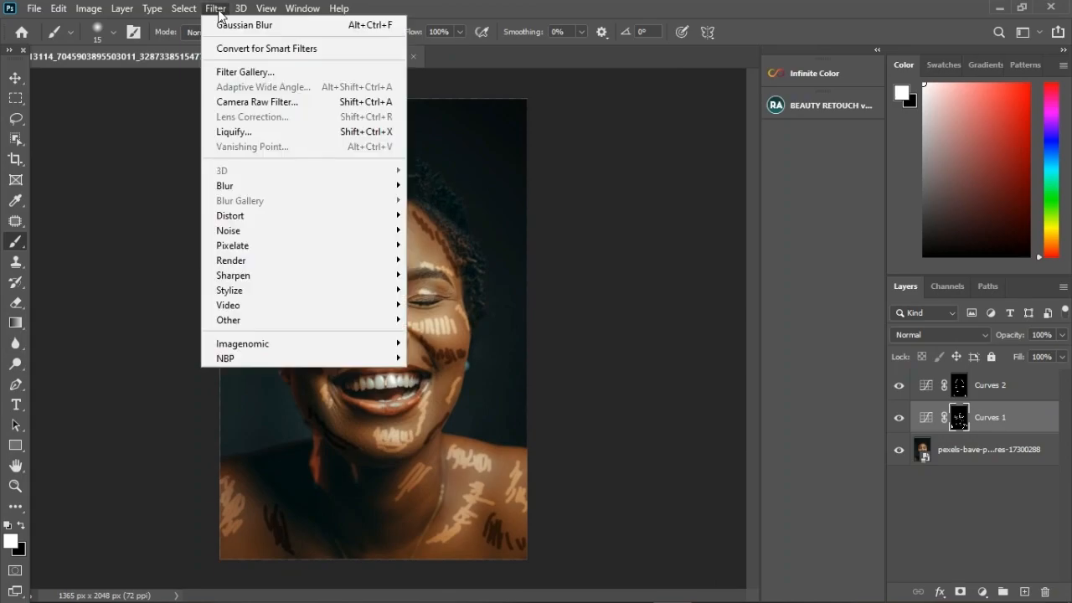
left_click(218, 9)
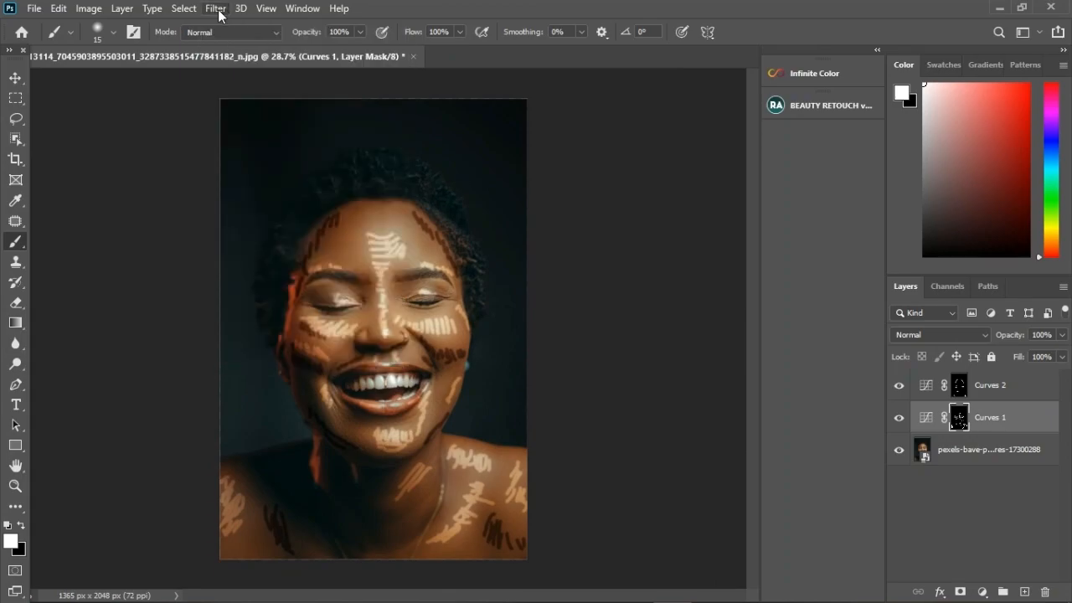
Feather the Curves 1 layer mask to 28 px to soften the painted highlight strokes
double_click(926, 417)
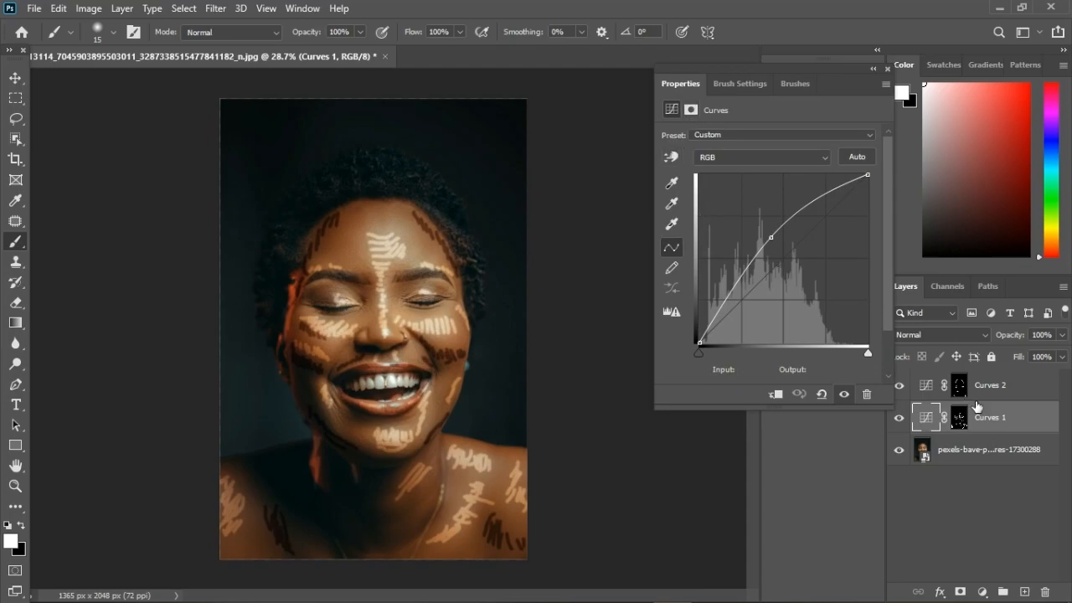
left_click(959, 417)
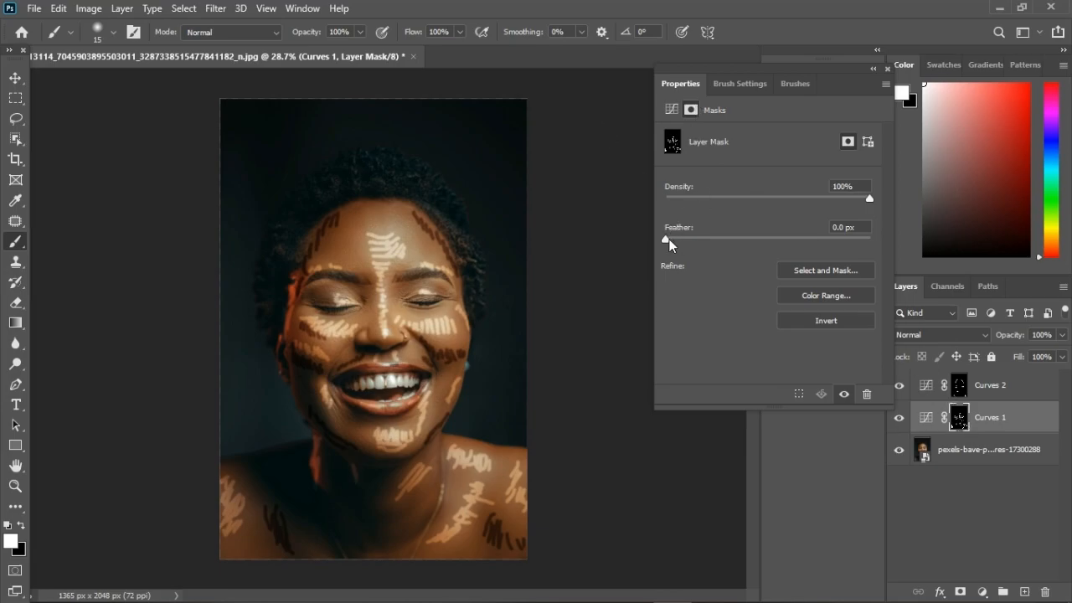
scroll(457, 306, "down", 3)
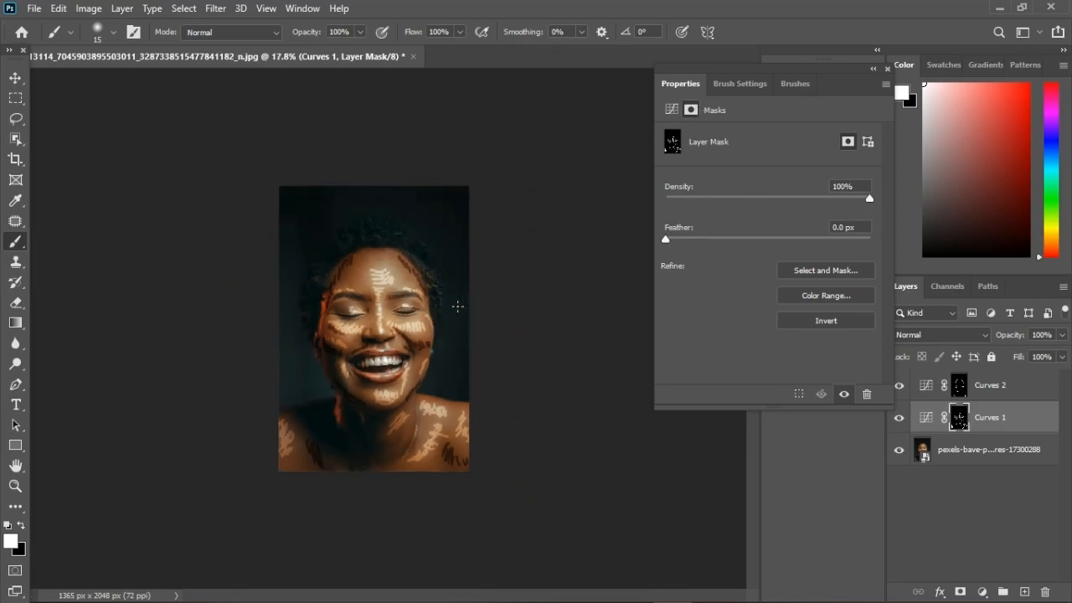
left_click_drag(666, 240, 754, 242)
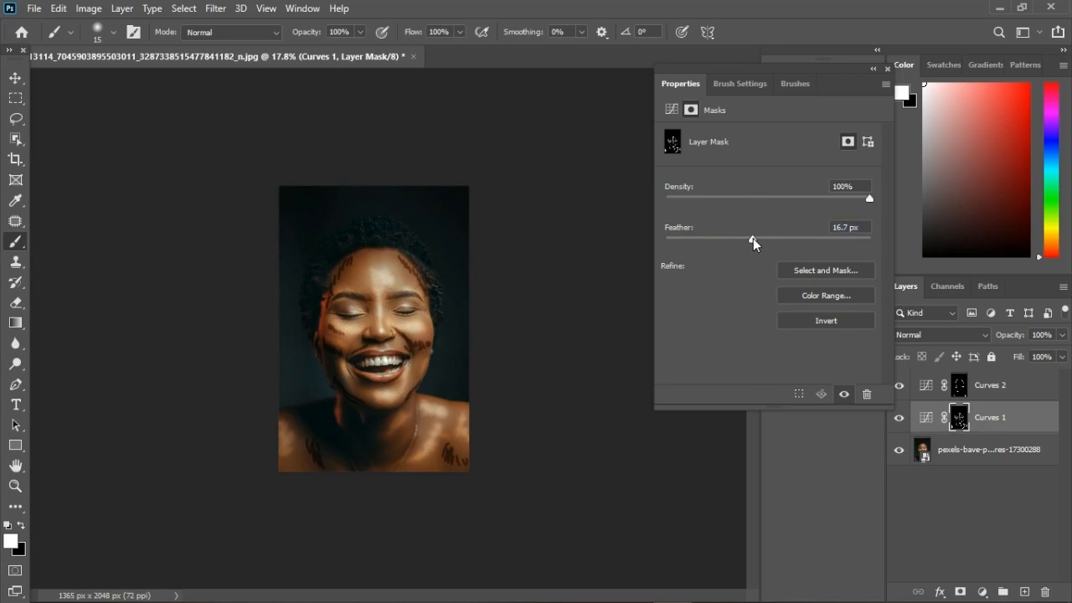
left_click_drag(754, 243, 762, 243)
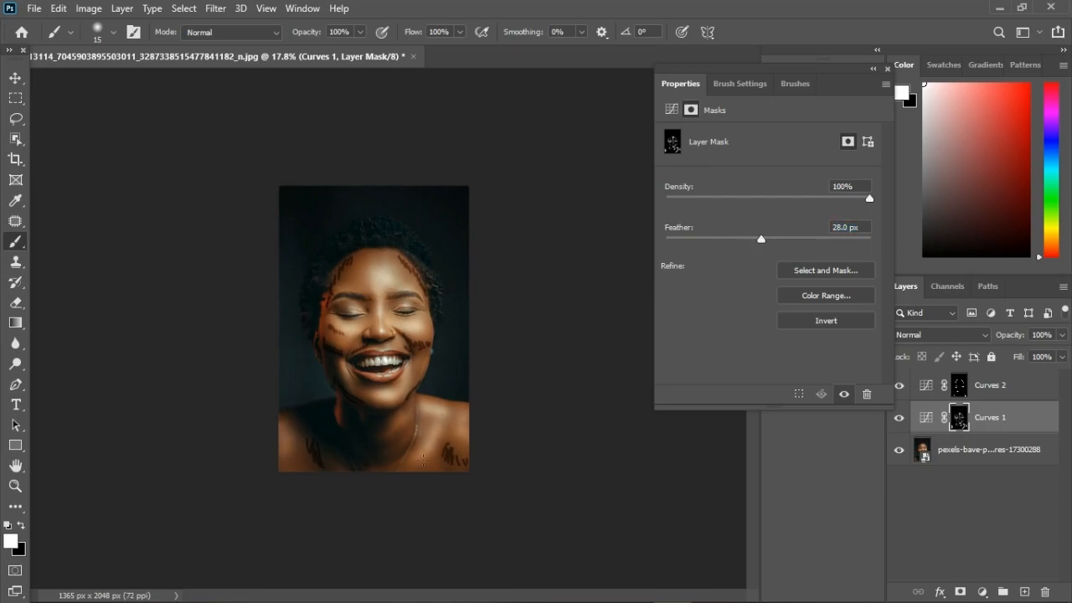
left_click(888, 69)
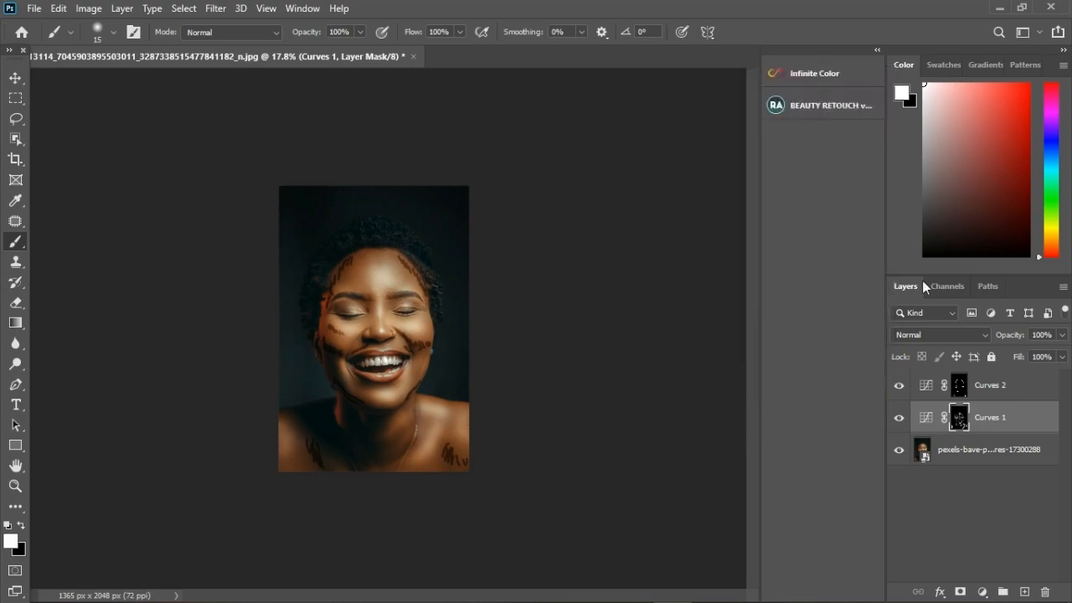
Feather the Curves 2 layer mask to about 28 px to soften the painted shadow strokes
left_click(967, 389)
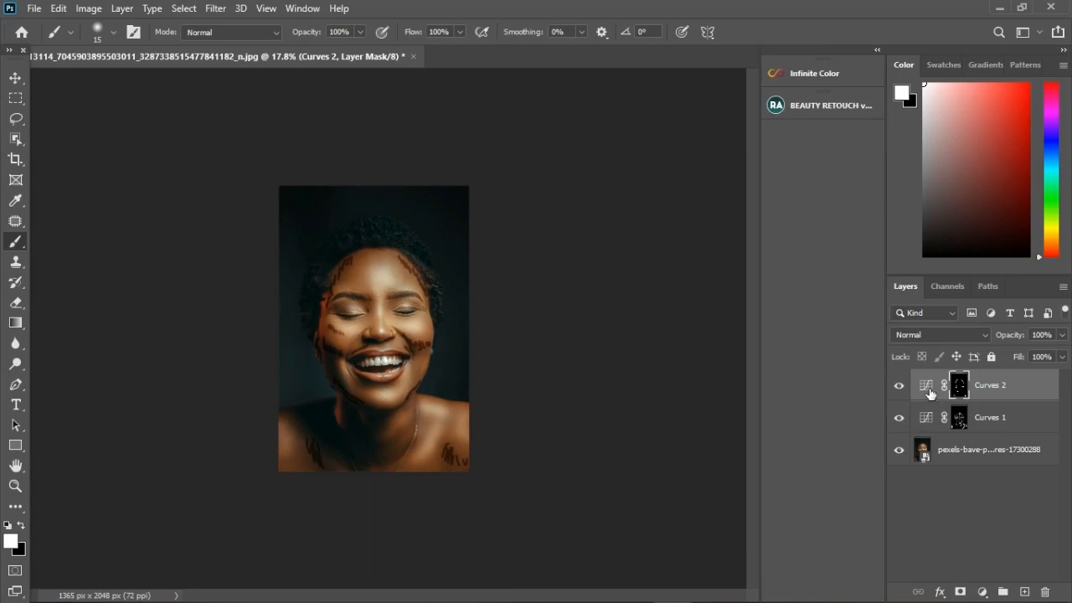
left_click(927, 390)
double_click(934, 392)
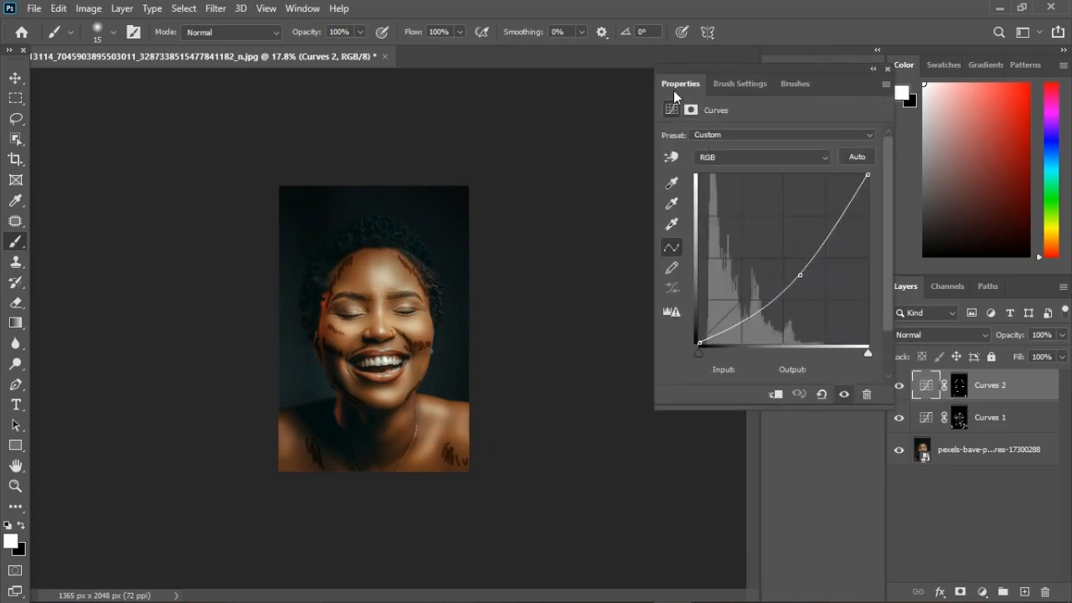
left_click(960, 387)
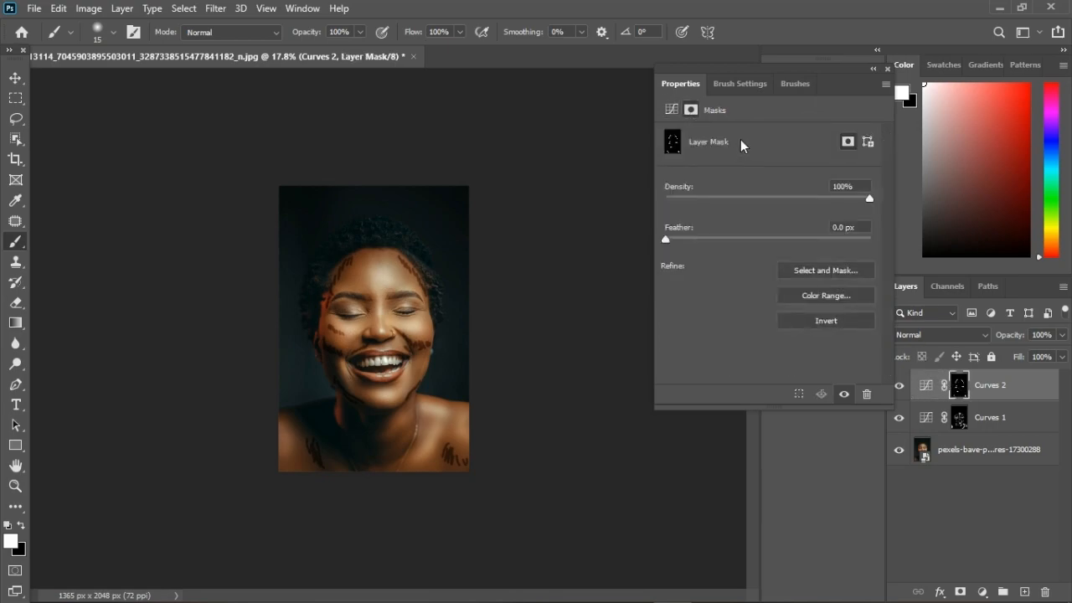
left_click_drag(665, 241, 761, 240)
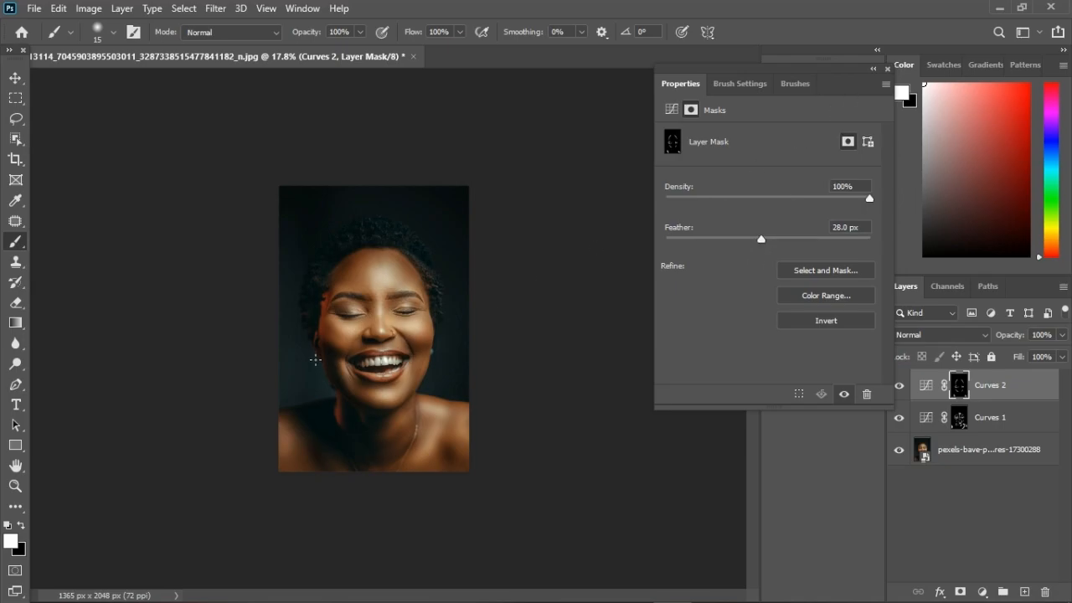
left_click_drag(761, 240, 770, 240)
left_click(887, 69)
scroll(348, 317, "up", 3)
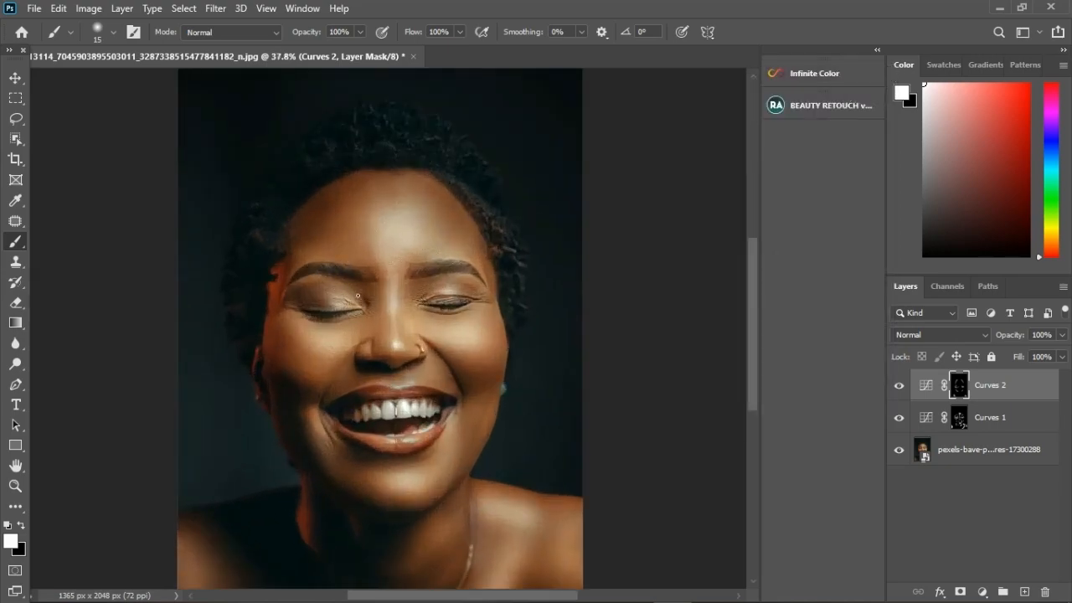
Group the Curves 1 and Curves 2 layers and toggle the group's visibility to compare before and after
left_click(992, 419, "shift")
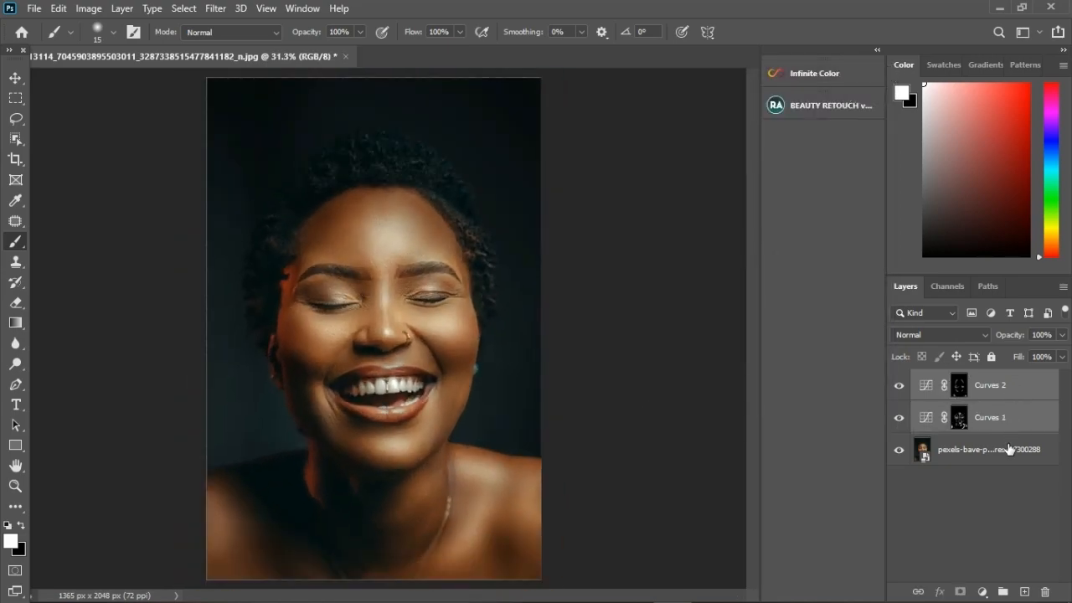
left_click(1003, 591)
scroll(392, 315, "down", 1)
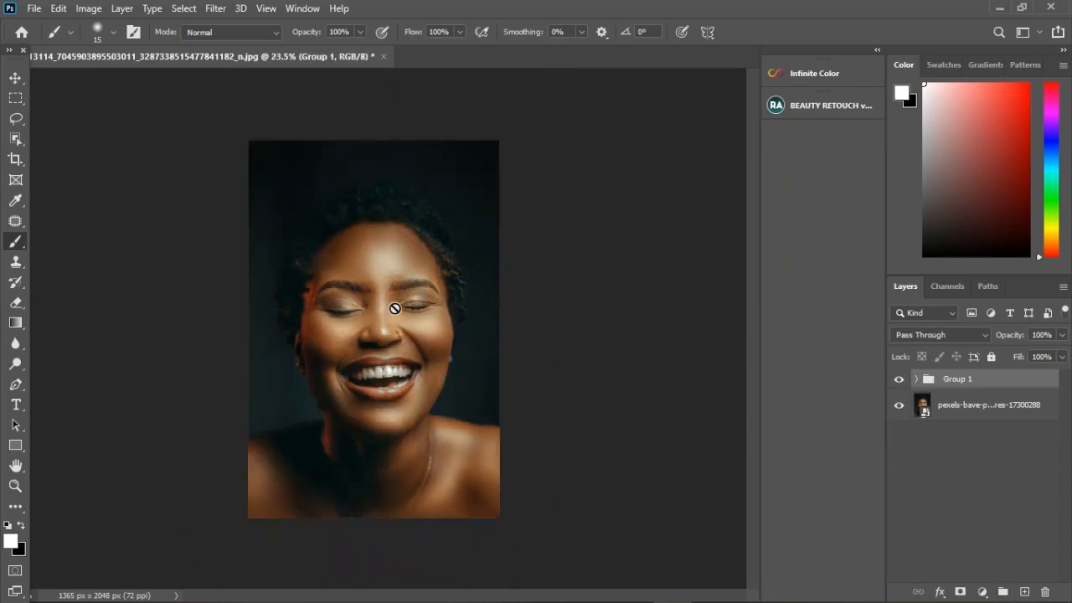
scroll(381, 343, "up", 1)
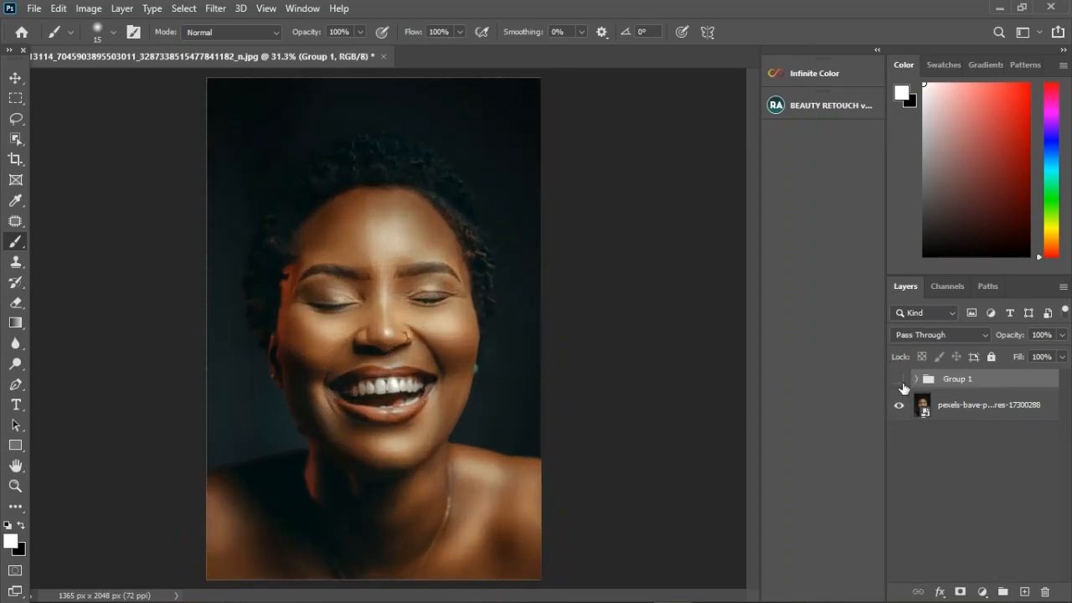
left_click(899, 380)
left_click(900, 381)
left_click(900, 380)
scroll(401, 341, "up", 2)
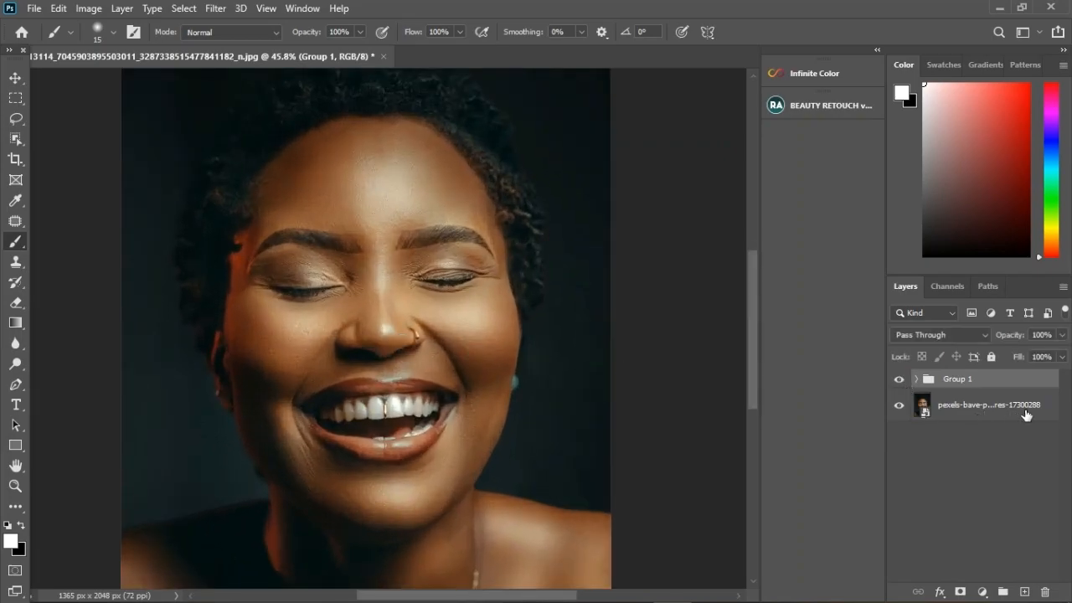
Run Apply Image on the Curves 1 mask with Merged layer, RGB channel, Multiply blending and 100% opacity, and compare the layer on and off
left_click(919, 380)
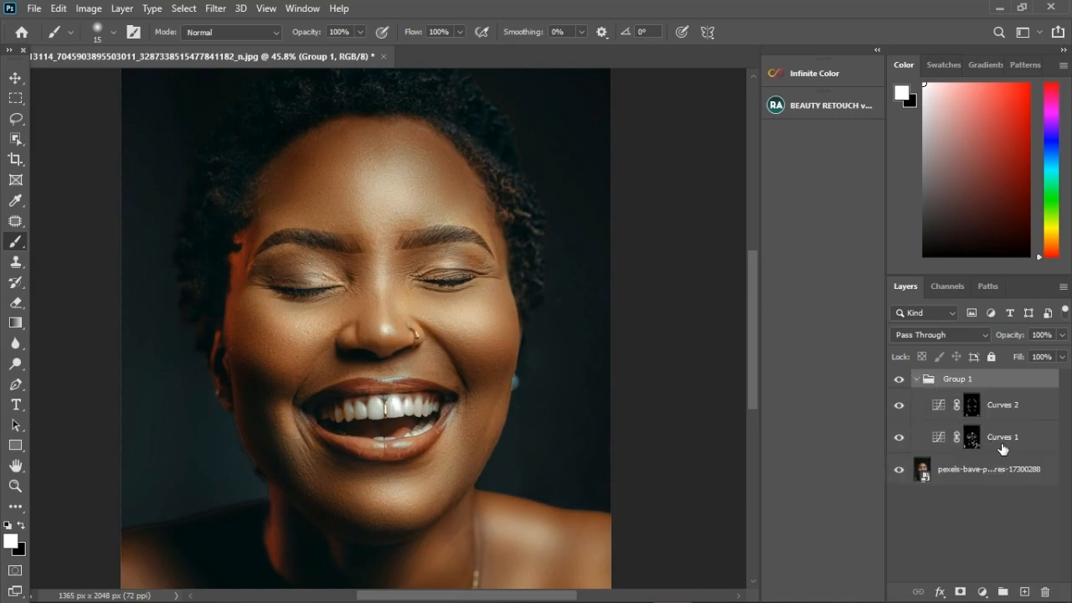
left_click(1003, 446)
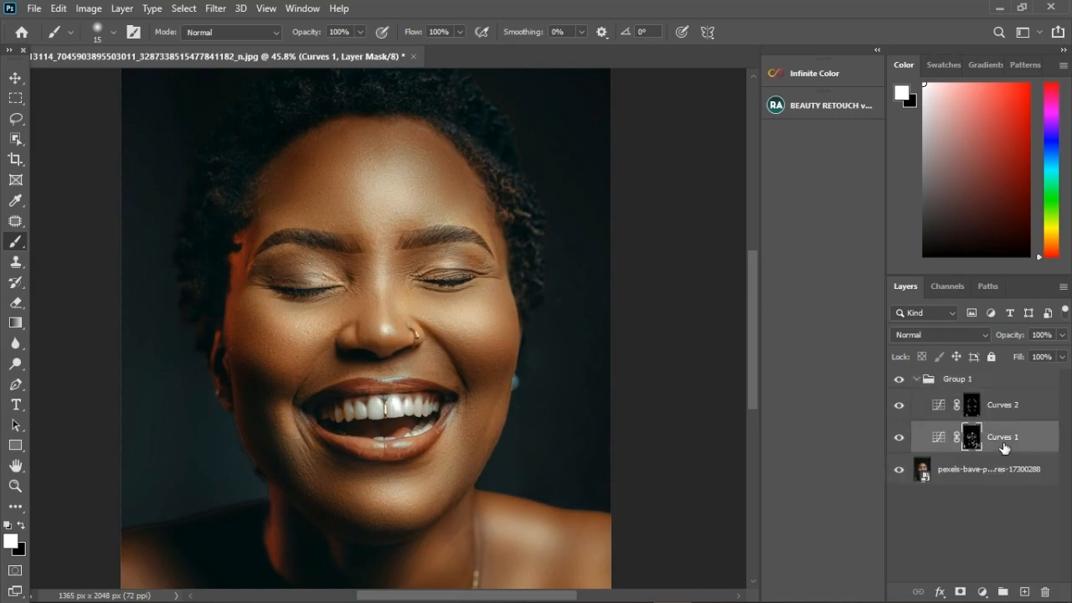
left_click(88, 8)
left_click(129, 238)
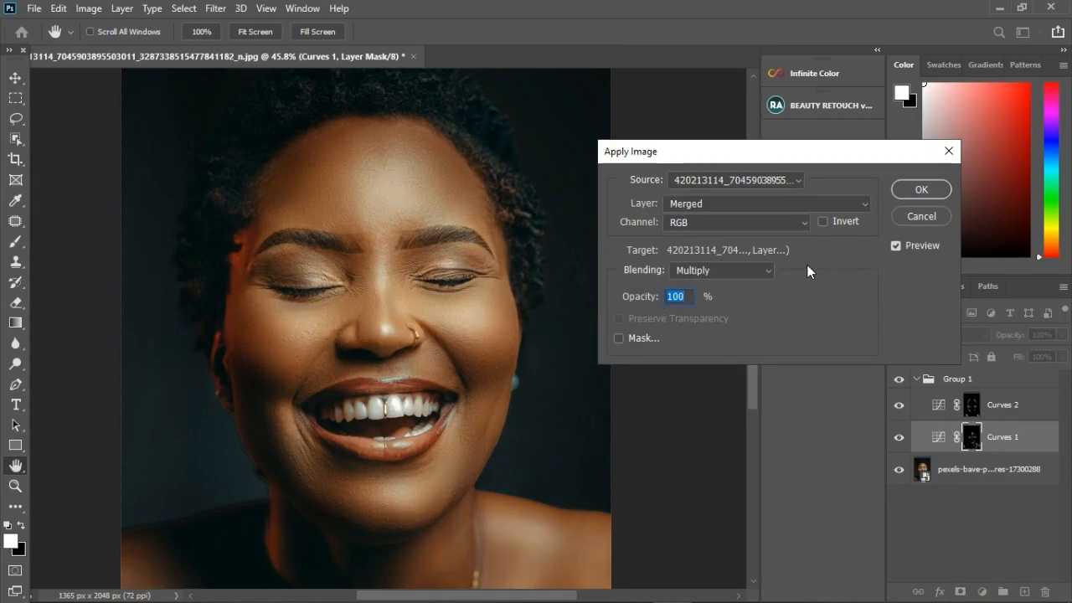
left_click(920, 190)
scroll(476, 318, "down", 1)
scroll(598, 447, "down", 1)
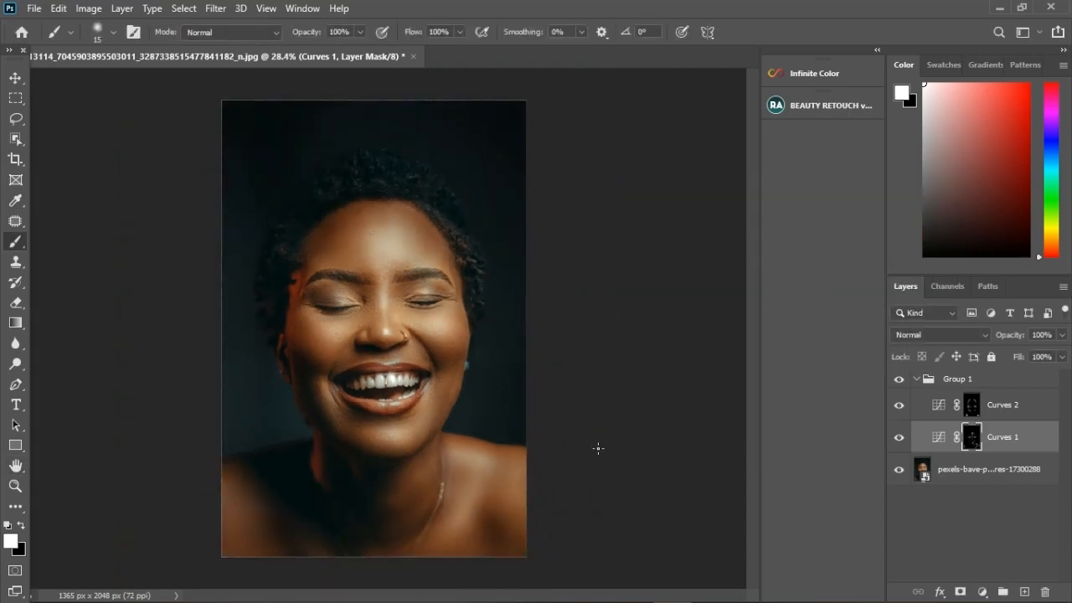
left_click(899, 437)
left_click(899, 437)
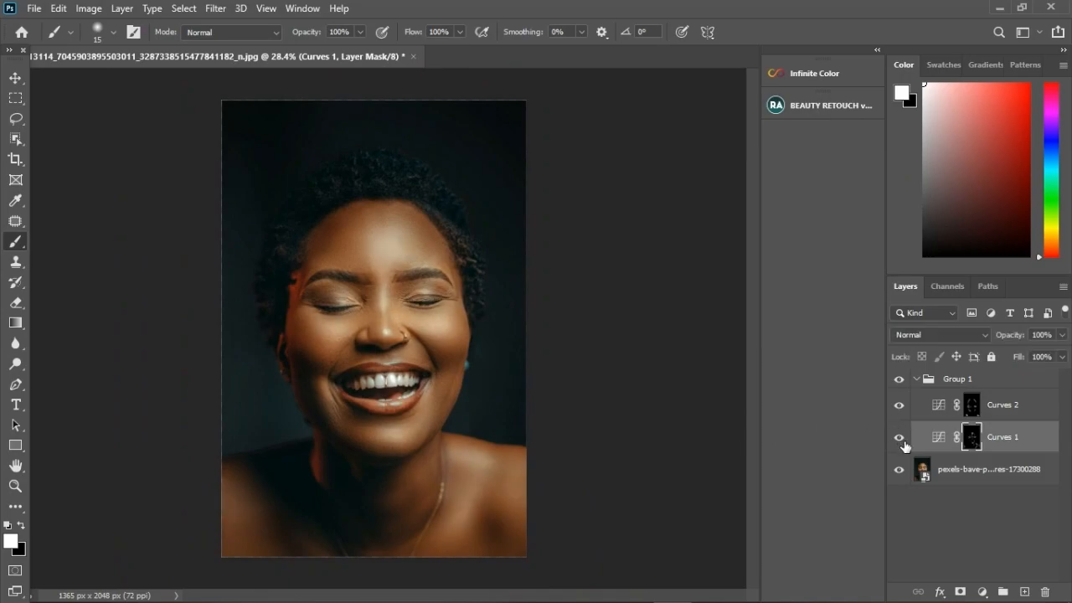
Run Apply Image on the Curves 2 mask using the Merged layer at 100% opacity
left_click(995, 410)
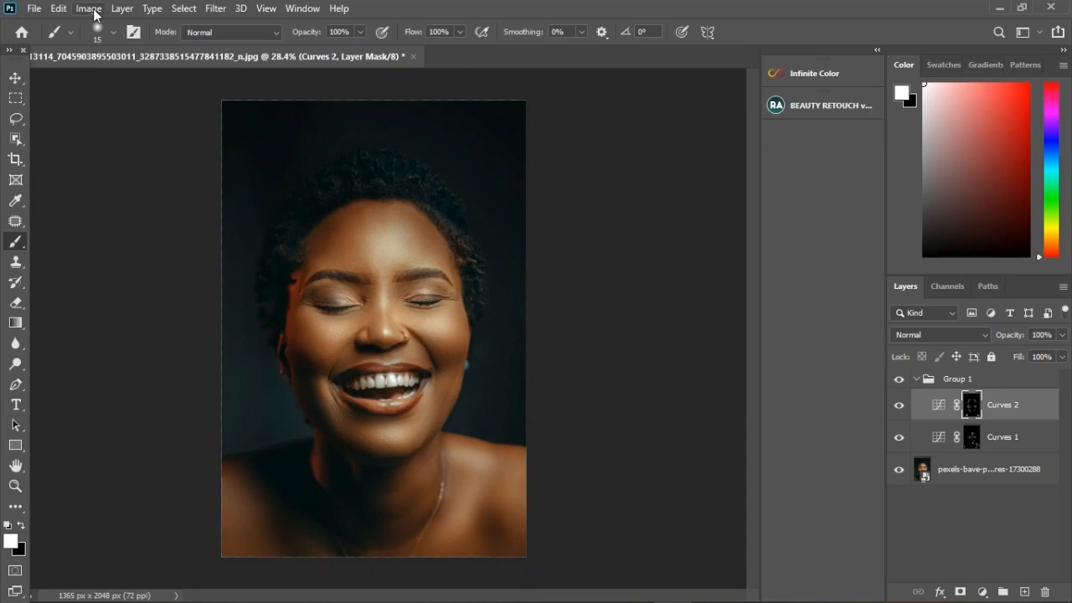
left_click(91, 10)
left_click(117, 238)
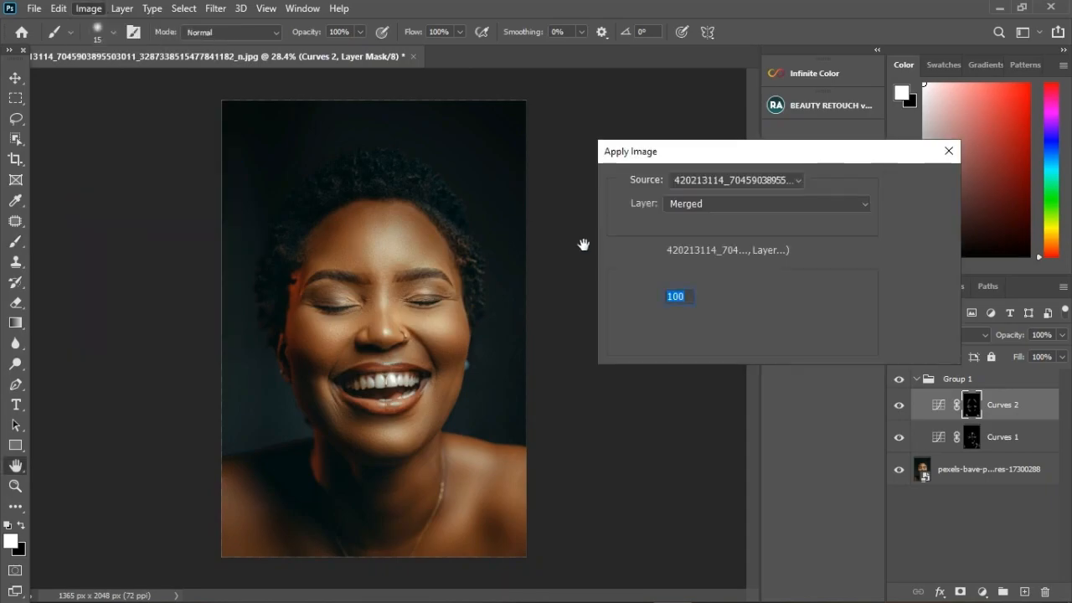
left_click(922, 191)
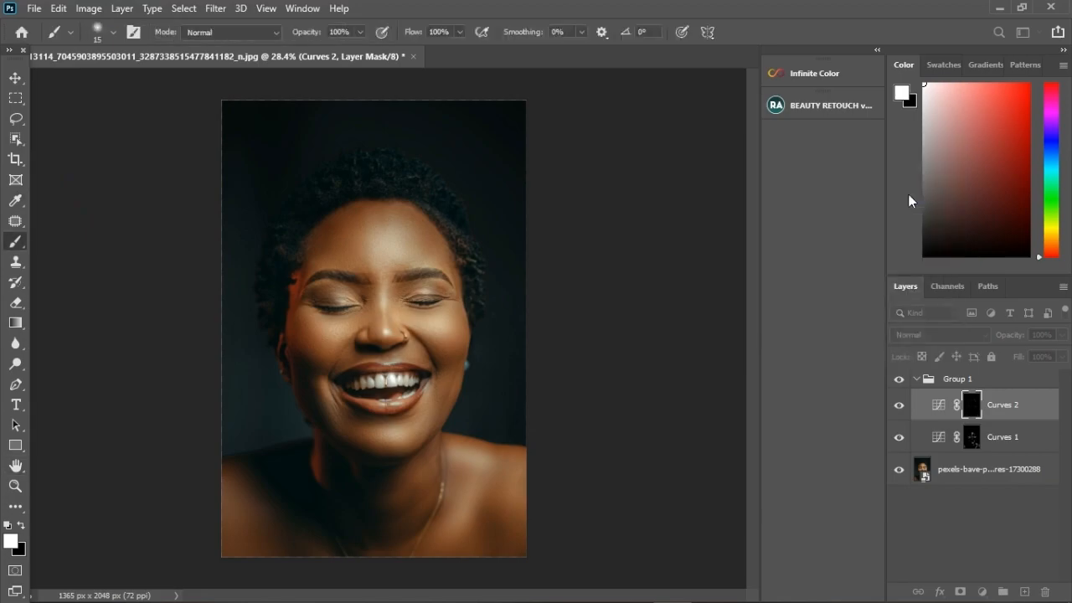
Toggle the visibility of Group 1 to compare the face before and after, and examine the skin texture up close
left_click(899, 380)
left_click(899, 380)
scroll(379, 359, "up", 3)
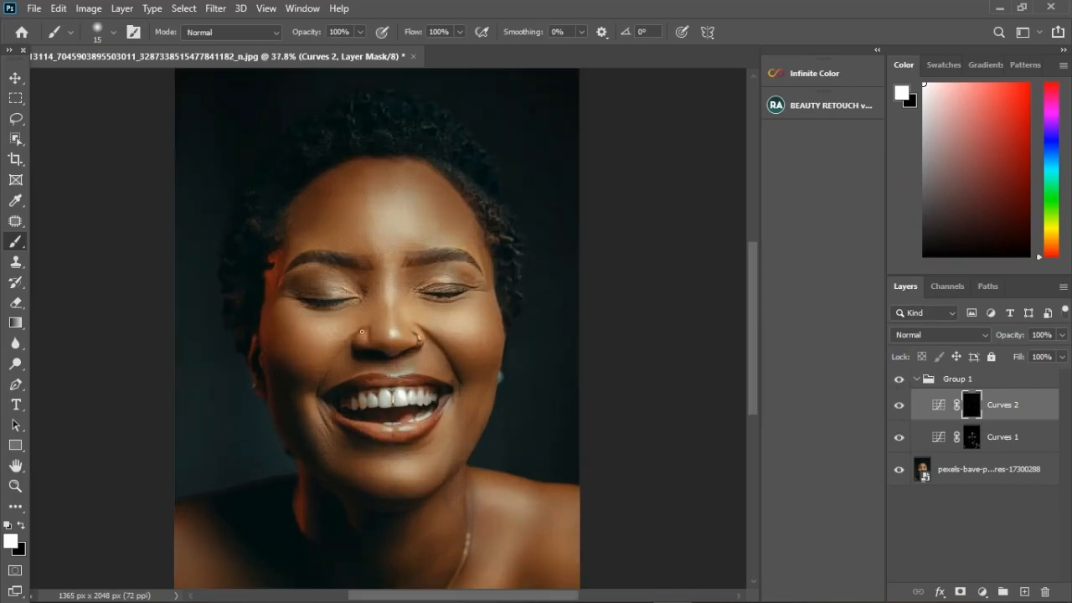
left_click(900, 380)
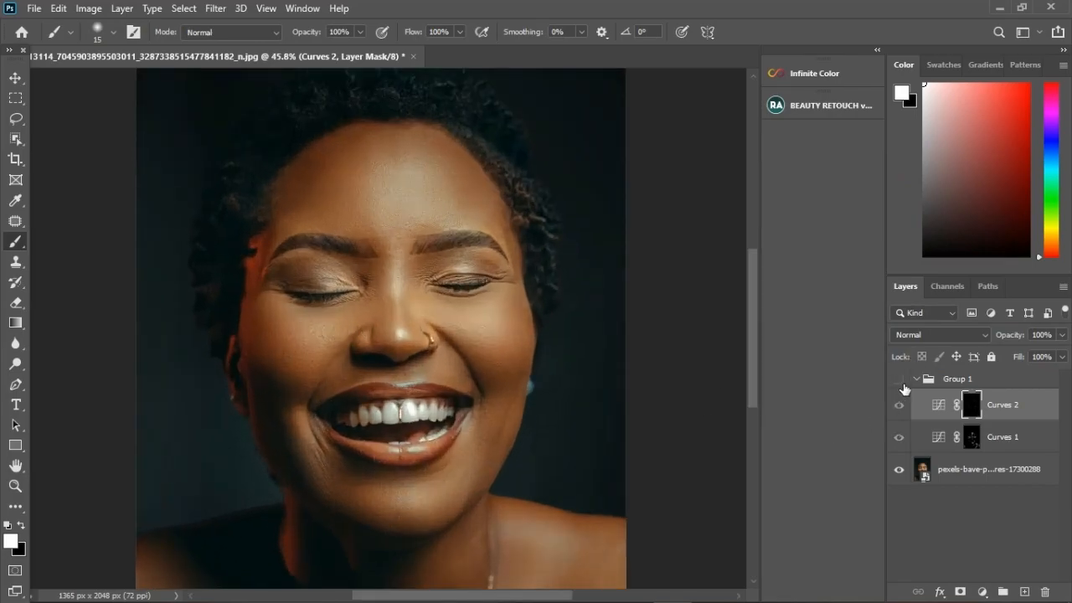
left_click(900, 380)
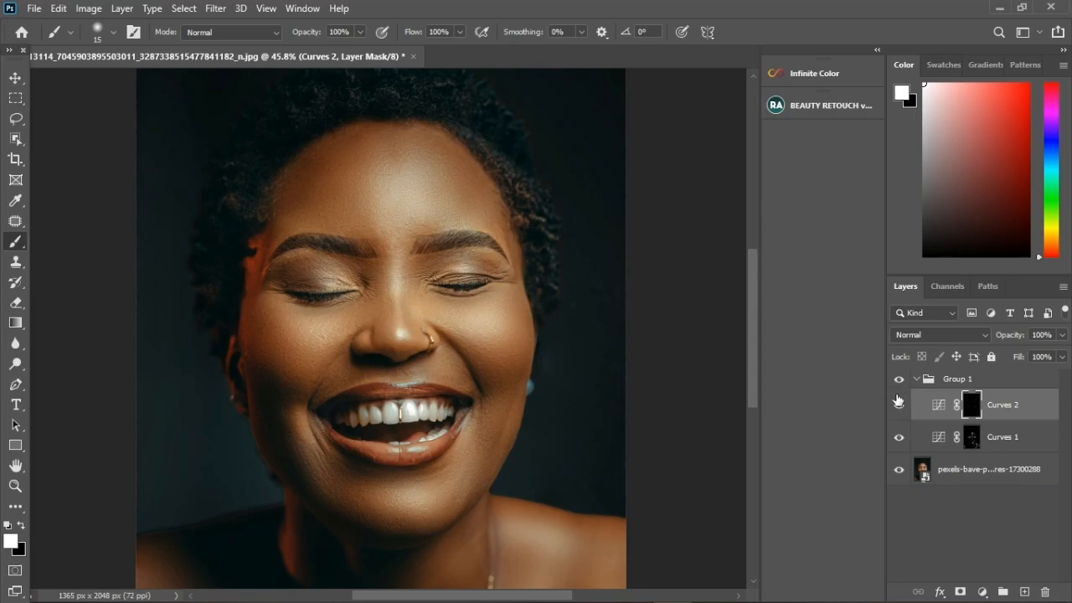
scroll(313, 210, "up", 1)
scroll(313, 210, "up", 1)
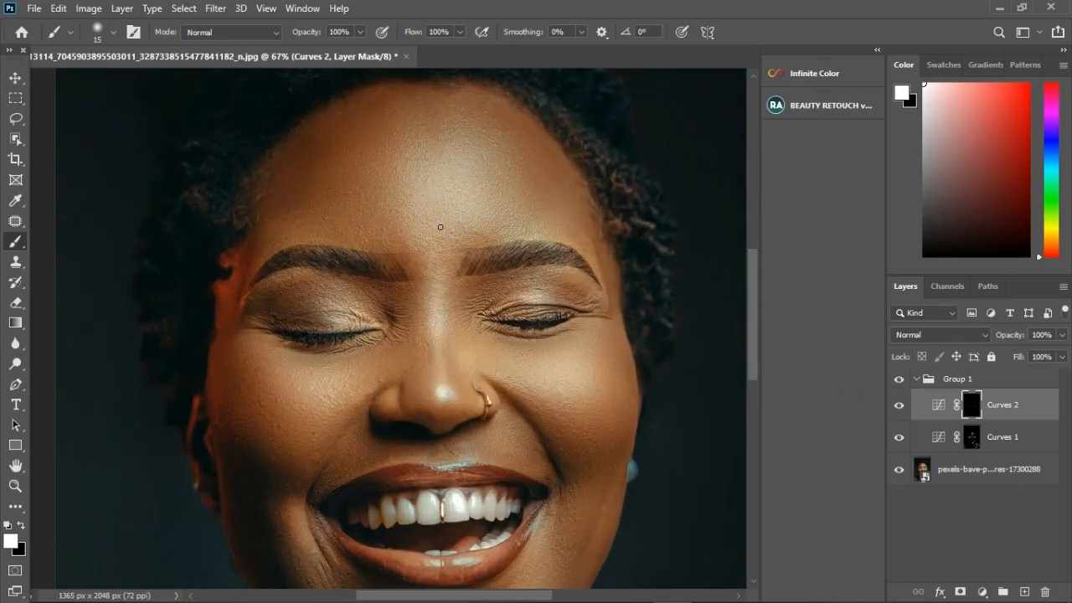